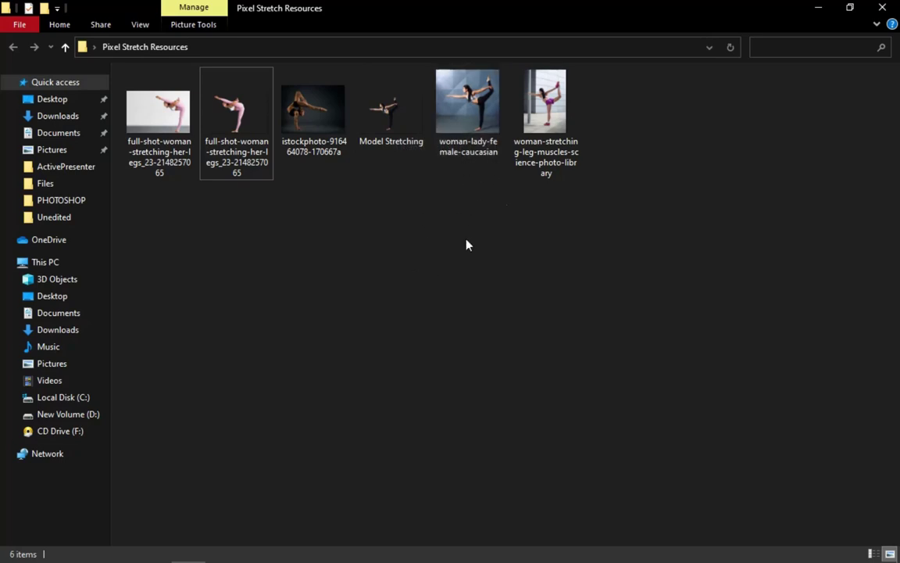
- Open the woman-lady-female-caucasian image in Photoshop and unlock its Background layer
left_click_drag(431, 97, 393, 351)
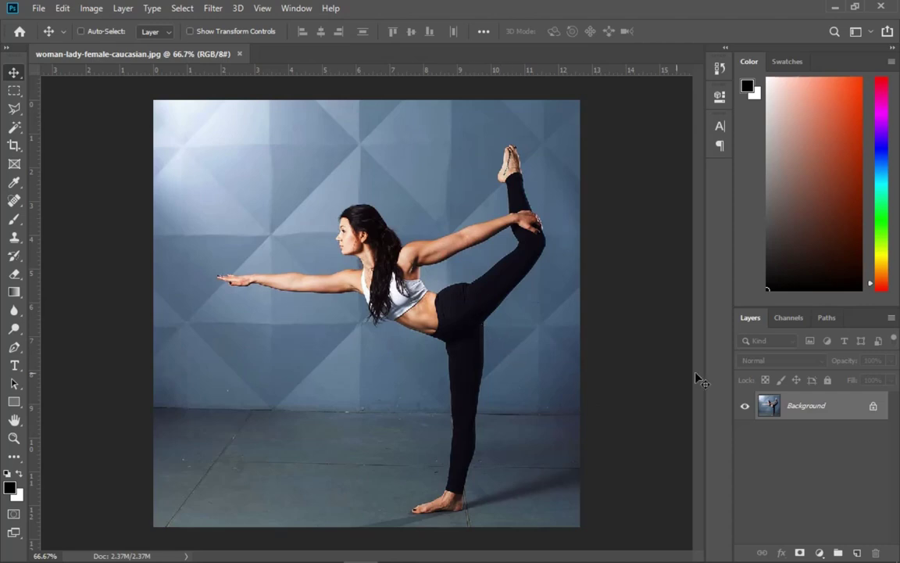
left_click(873, 407)
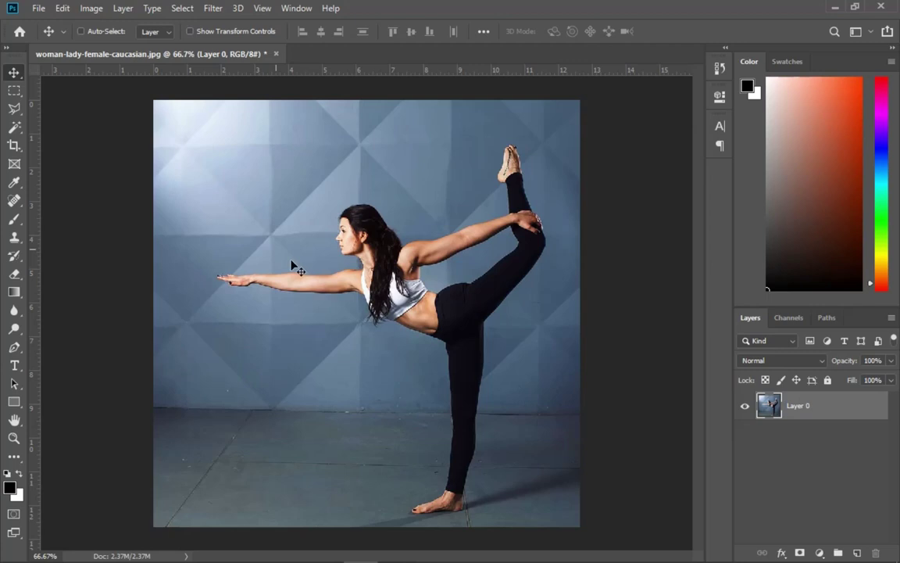
- Set the image resolution to 150 pixels/inch with automatic resampling
key("z")
left_click(388, 218)
left_click(388, 218)
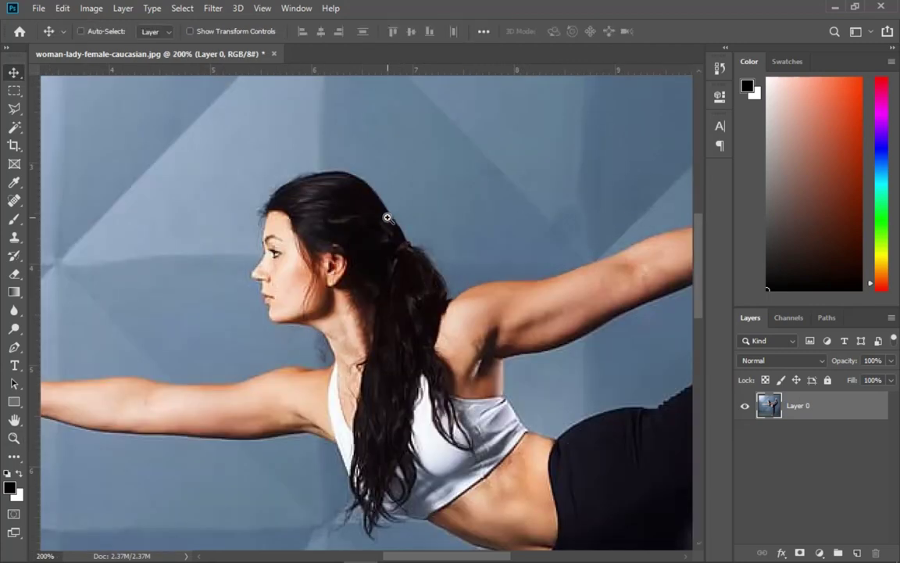
key("ctrl+0")
right_click(393, 224)
left_click(393, 224)
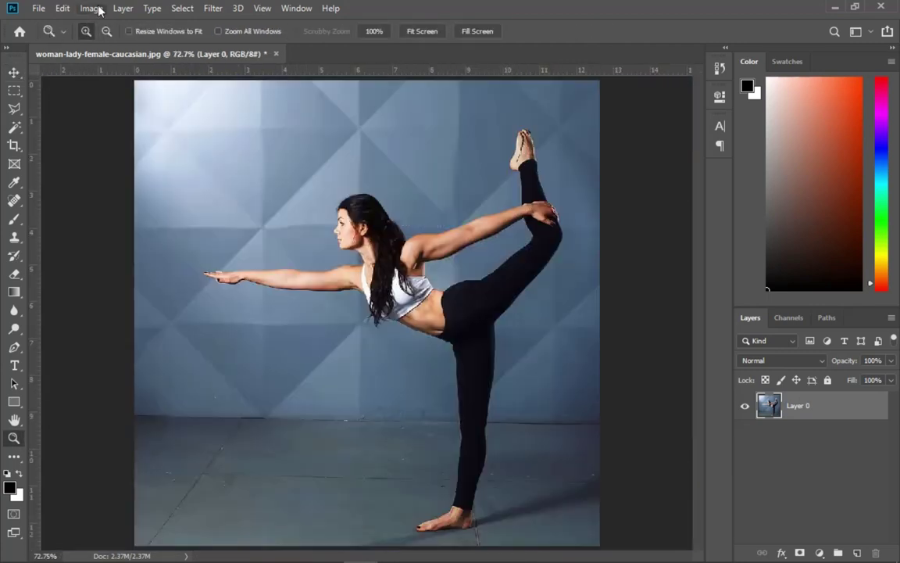
left_click(93, 8)
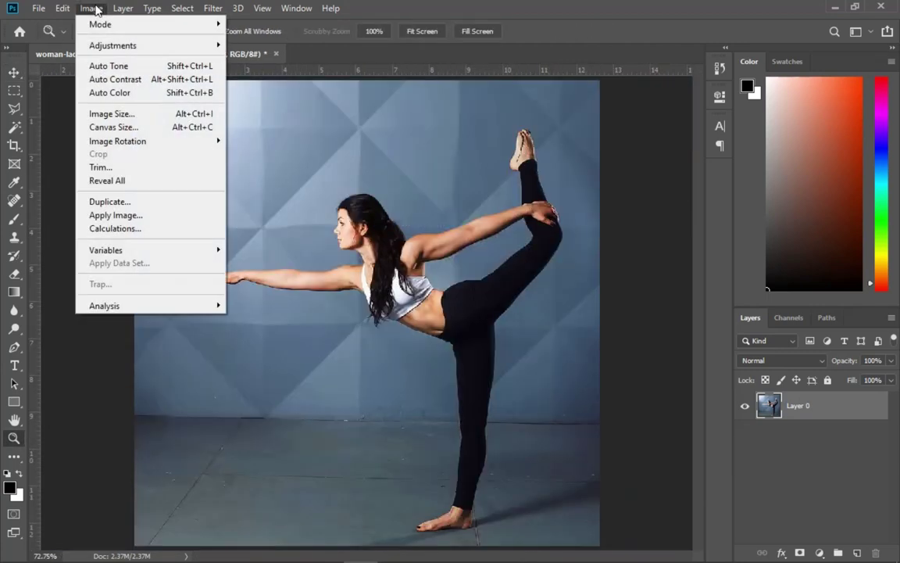
left_click(138, 114)
left_click(533, 218)
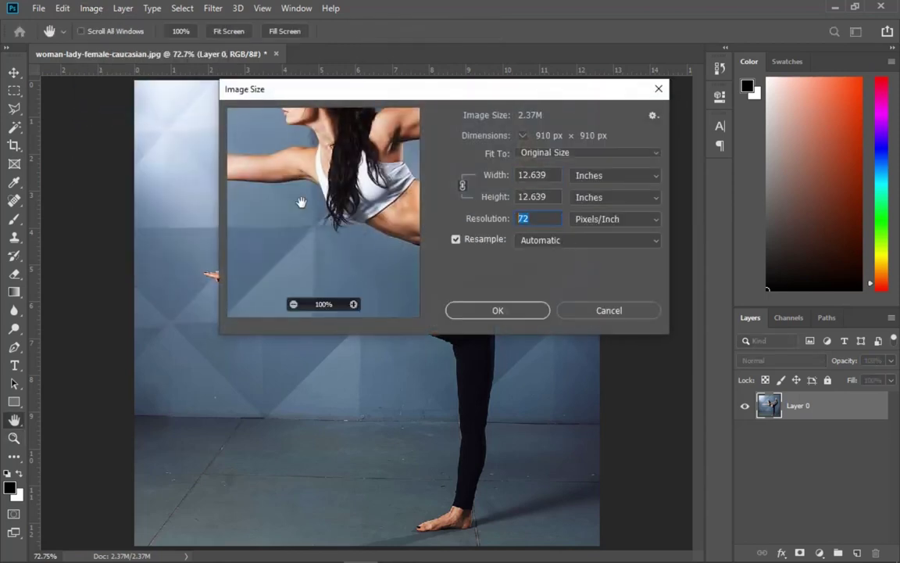
type("150")
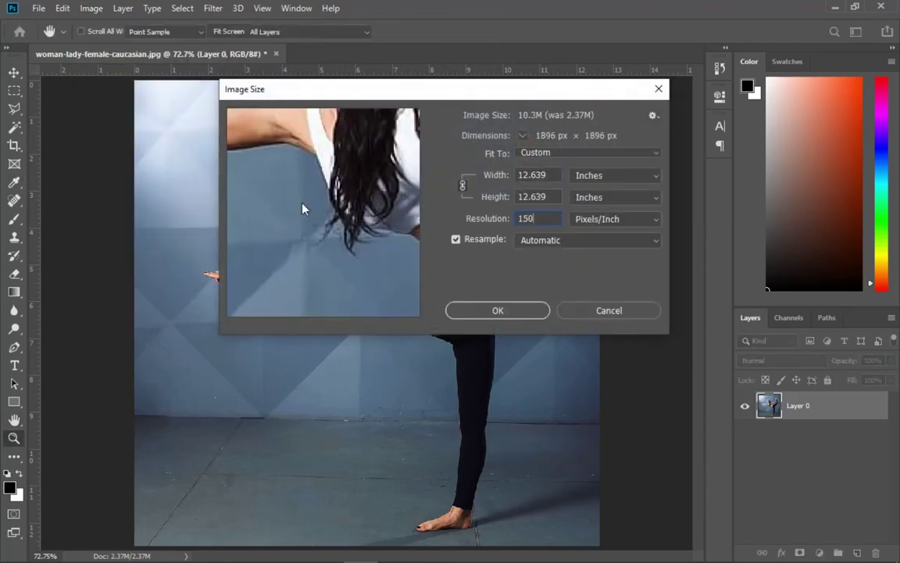
key("Escape")
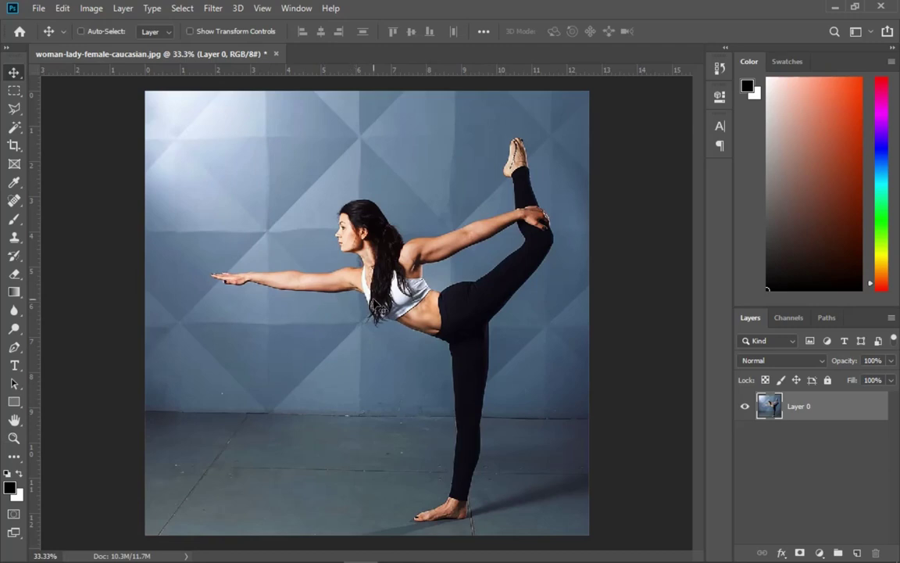
- Select the whole background around the woman with the Quick Selection tool, including the gap between arm and leg, delete it and deselect
left_click(14, 146)
left_click(16, 128)
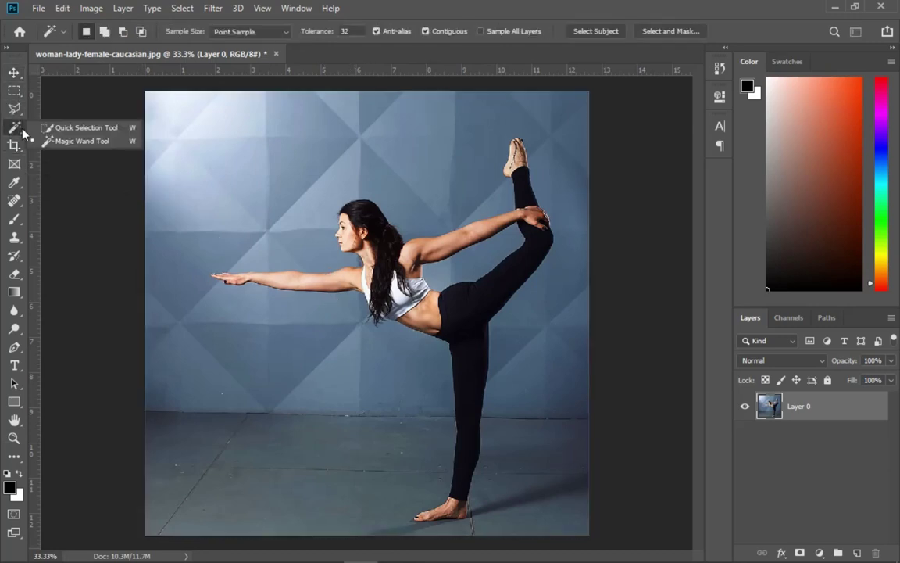
left_click(82, 127)
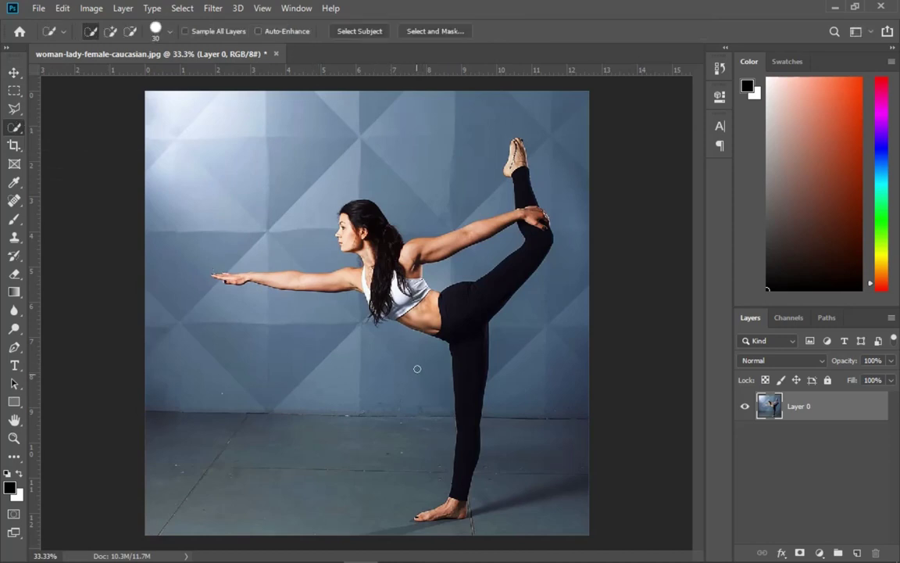
mouse_move(206, 401)
left_mouse_down()
mouse_move(187, 369)
mouse_move(214, 383)
mouse_move(322, 327)
mouse_move(207, 307)
mouse_move(168, 220)
left_mouse_up()
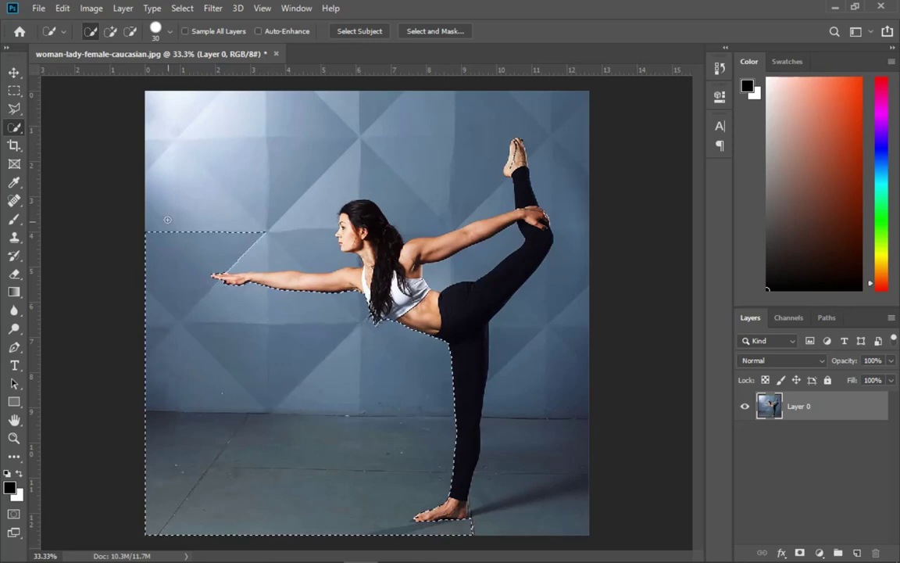
left_click_drag(283, 221, 304, 188)
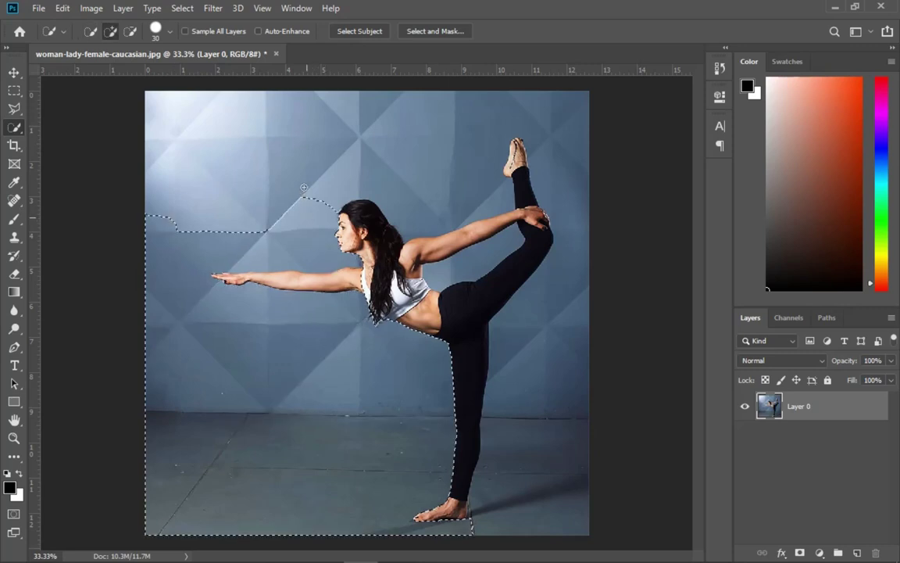
key("ctrl+z")
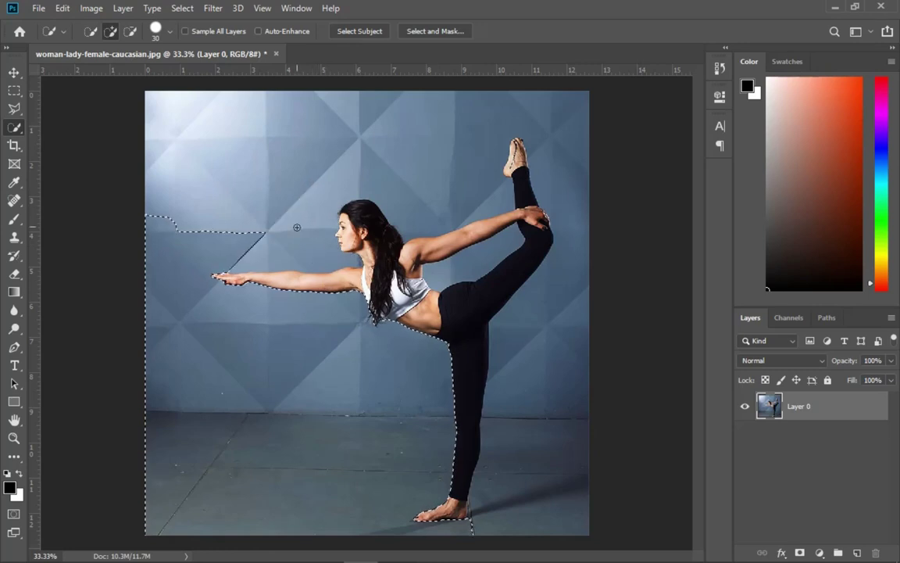
mouse_move(291, 169)
left_mouse_down()
mouse_move(399, 166)
mouse_move(454, 137)
left_mouse_up()
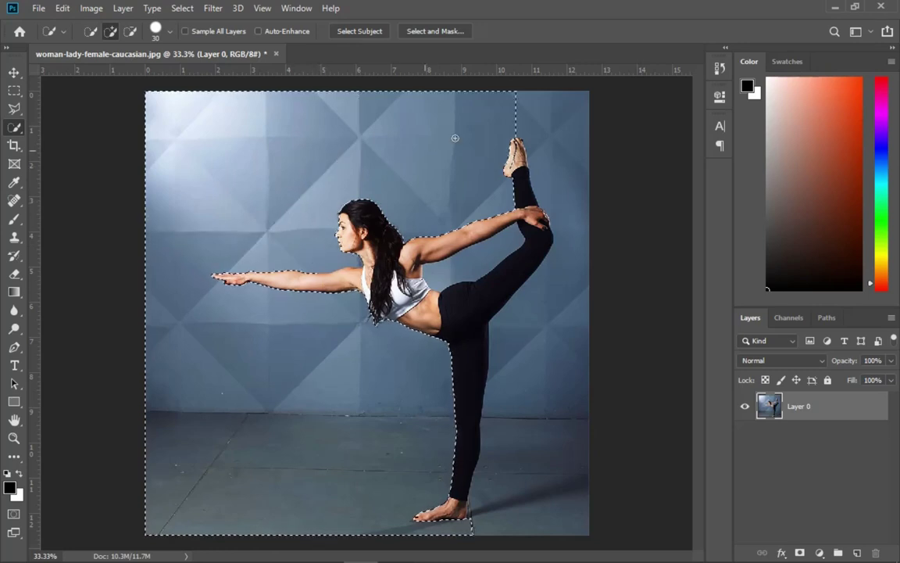
left_click_drag(556, 126, 589, 190)
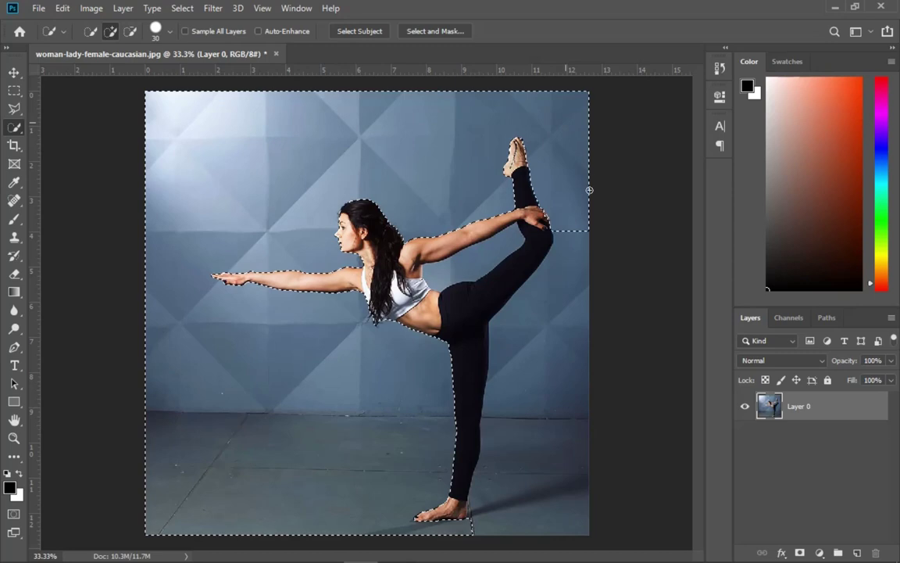
mouse_move(572, 361)
left_mouse_down()
mouse_move(568, 454)
mouse_move(555, 485)
left_mouse_up()
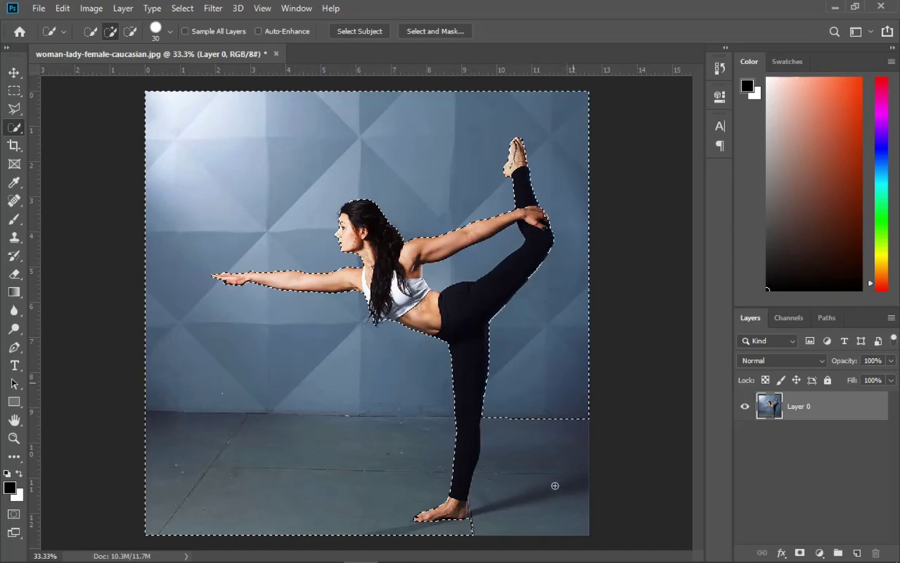
left_click(534, 530)
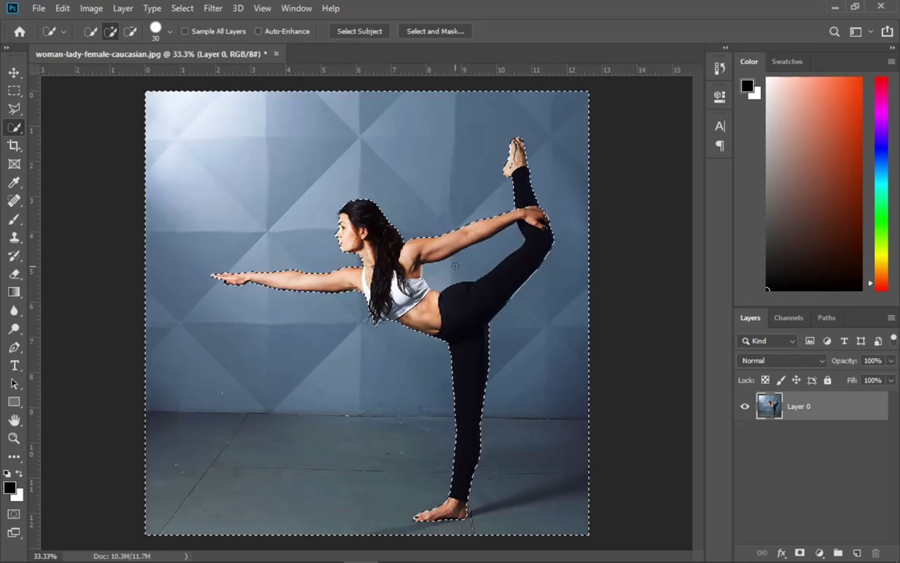
left_click(454, 266)
key("Delete")
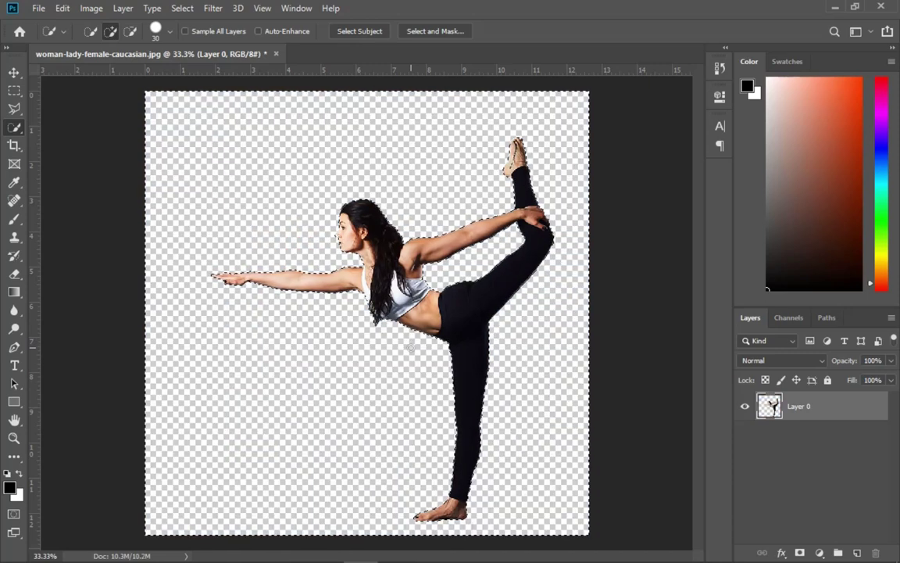
key("ctrl+d")
- Extend the right side of the canvas with the Crop tool to about 20.48 in wide and move the woman toward the centre
key("v")
key("z")
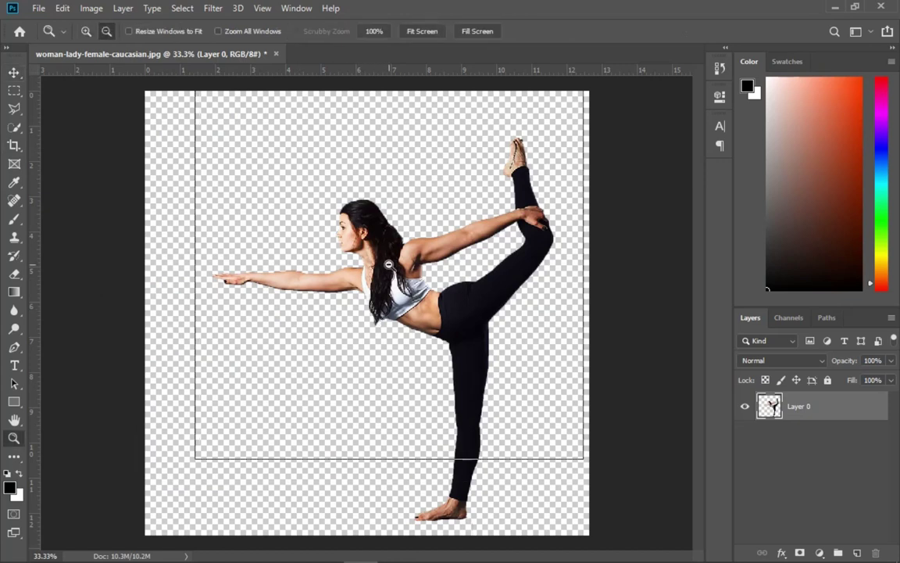
left_click(388, 264, "alt")
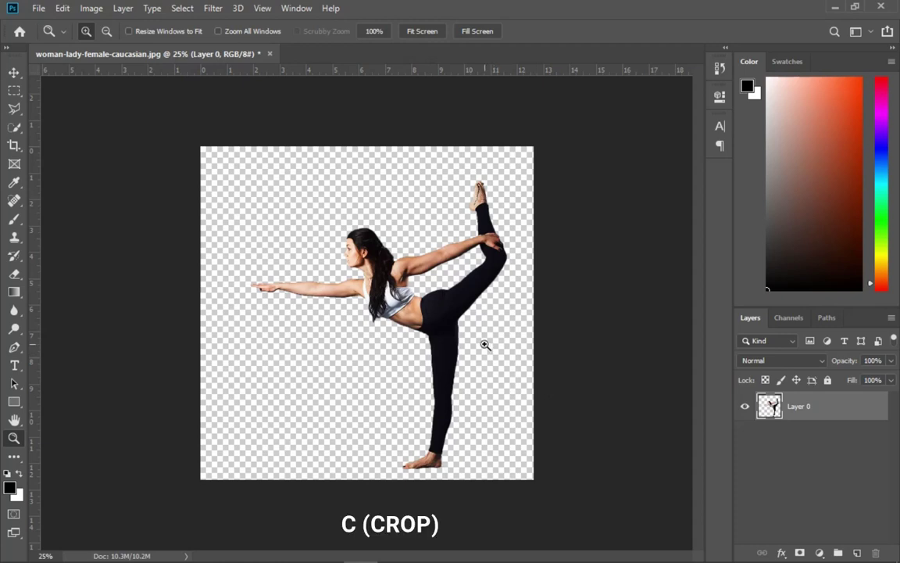
key("v")
key("c")
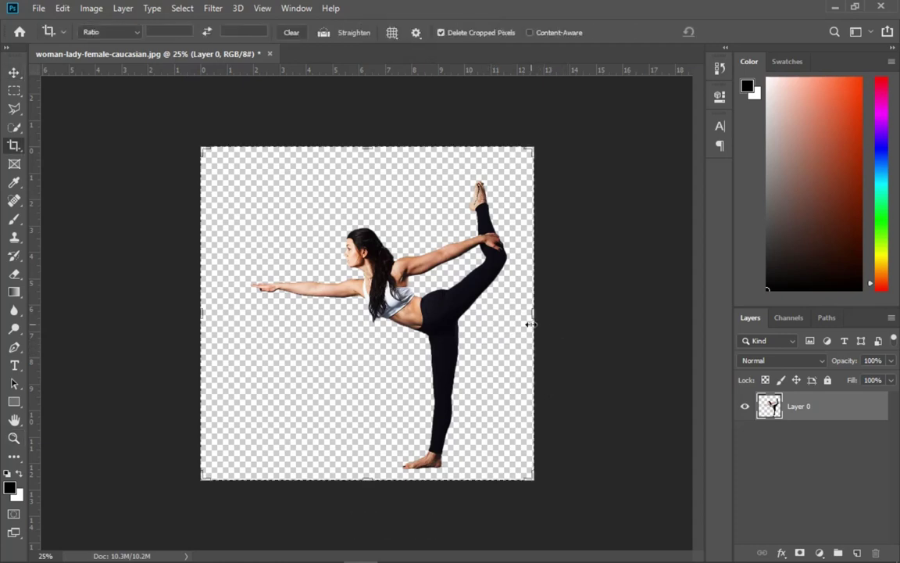
left_click_drag(540, 322, 637, 312)
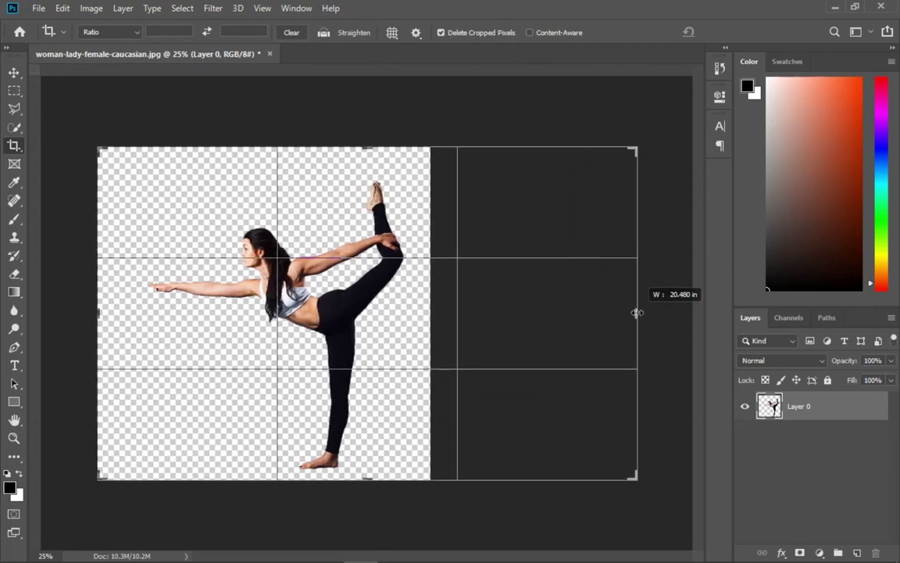
key("v")
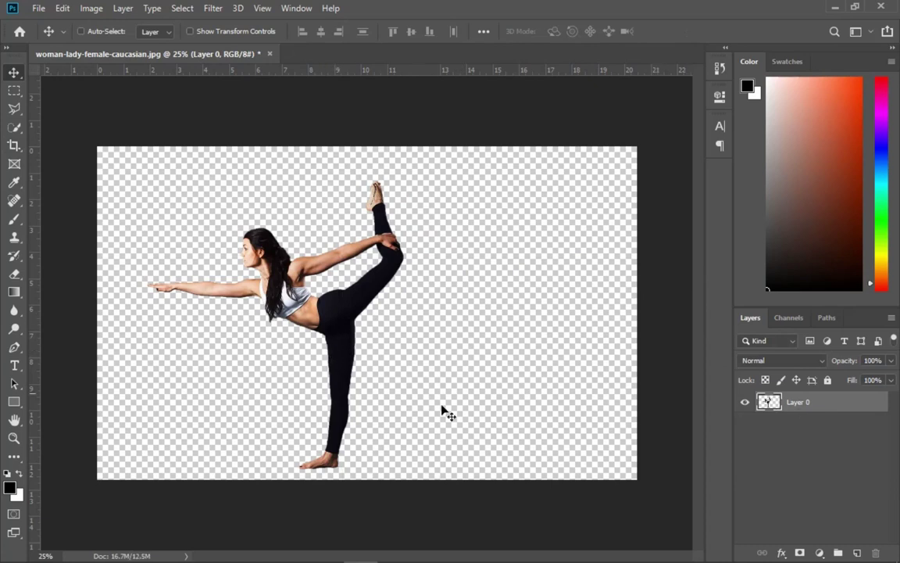
left_click_drag(340, 352, 378, 347)
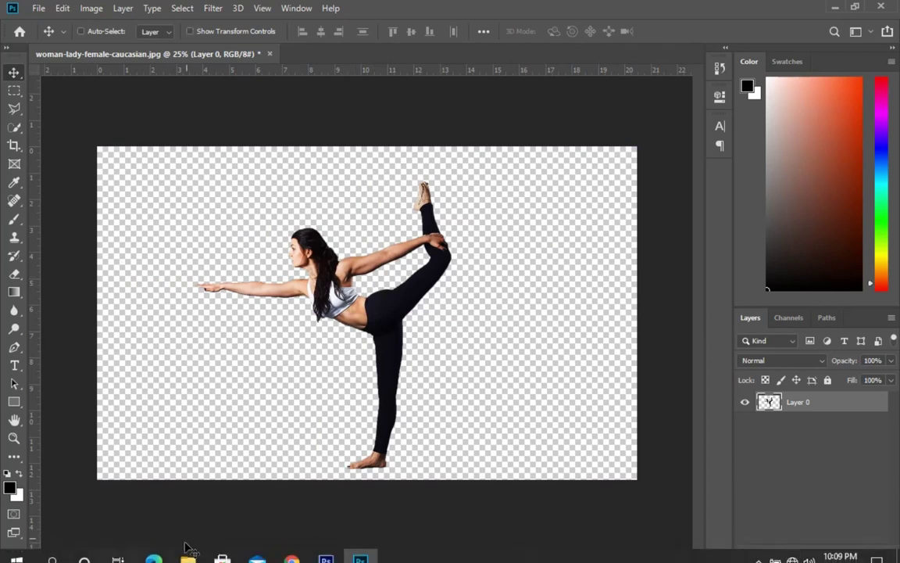
- Open Model Stretching.png from the Pixel Stretch Resources folder as its own document and close the woman-lady-female-caucasian.jpg document
left_click(187, 557)
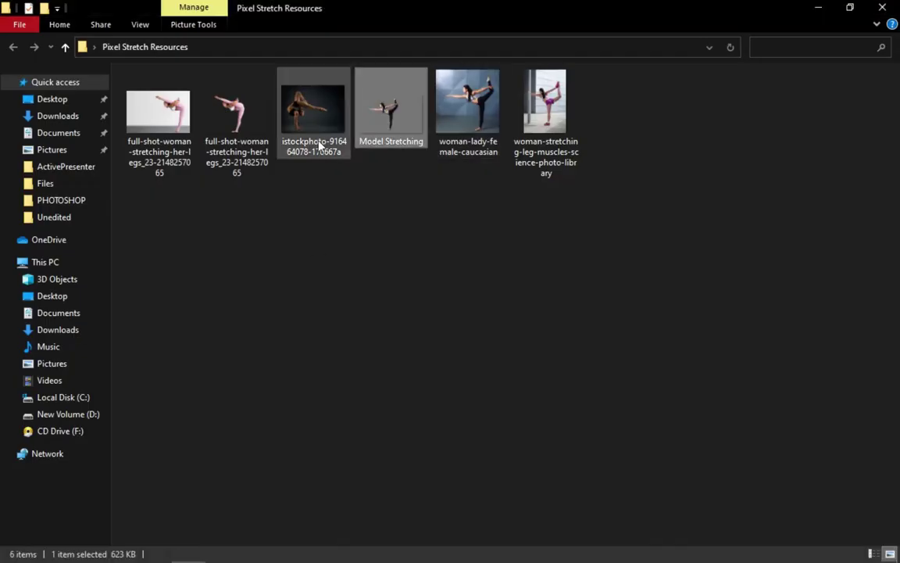
left_click_drag(372, 137, 834, 476)
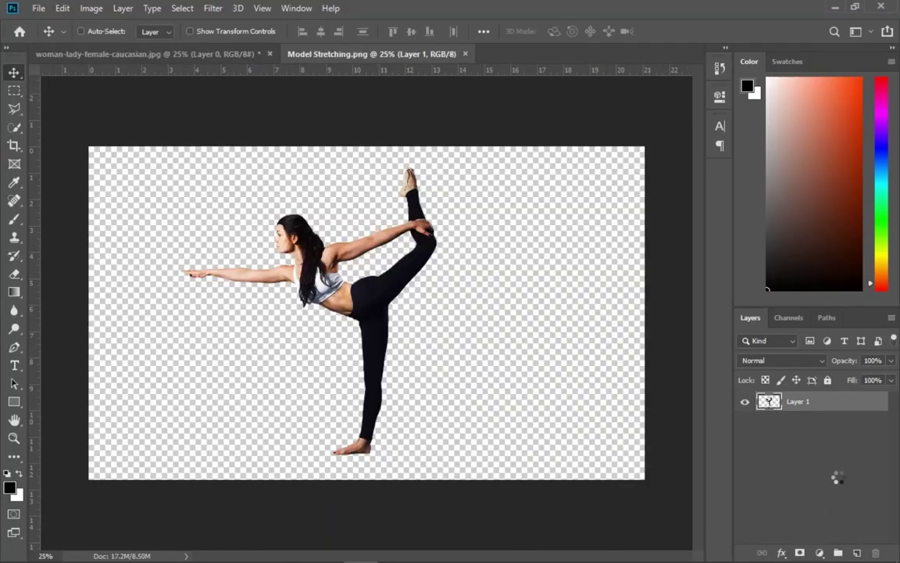
left_click_drag(800, 409, 347, 73)
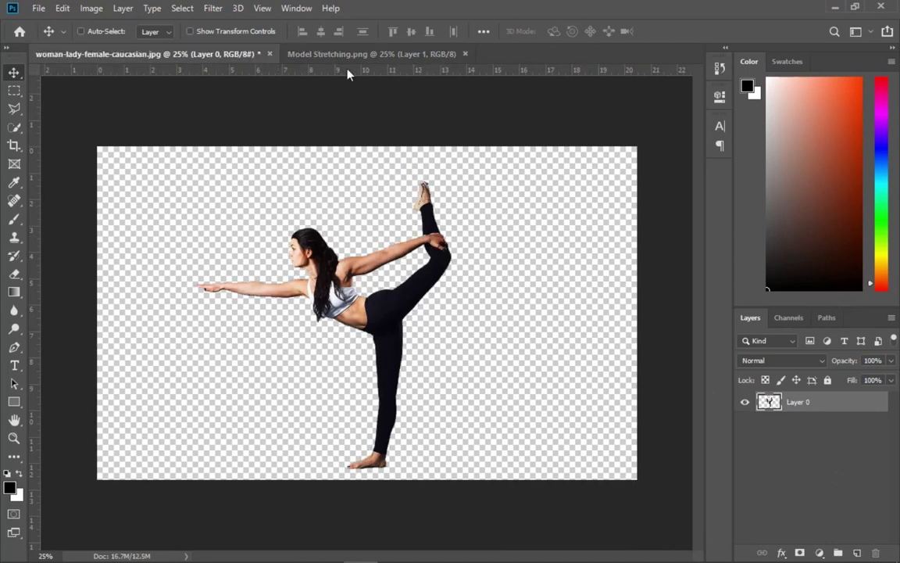
left_click(269, 54)
left_click(454, 227)
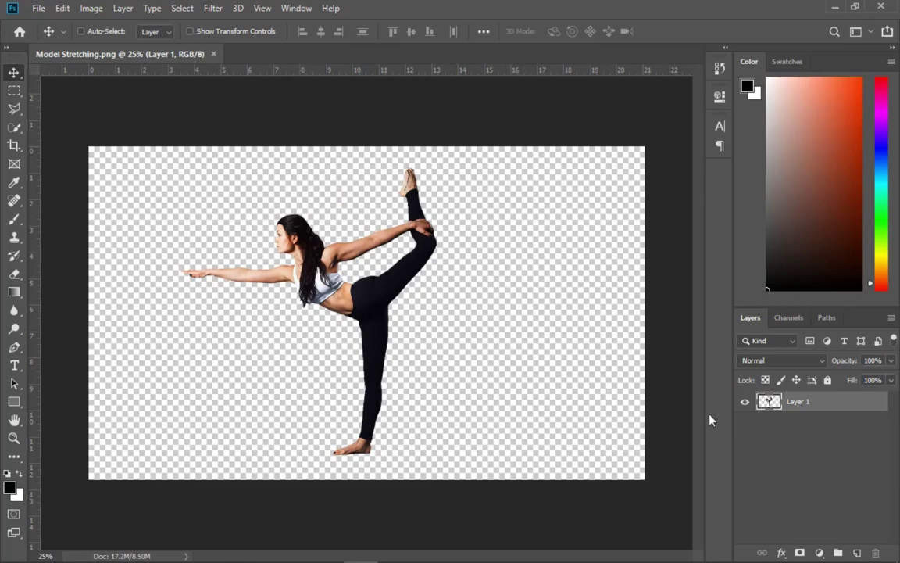
- Add a Gradient Fill layer over the whole canvas and apply the light-peach-to-brown Custom preset
left_click(818, 552)
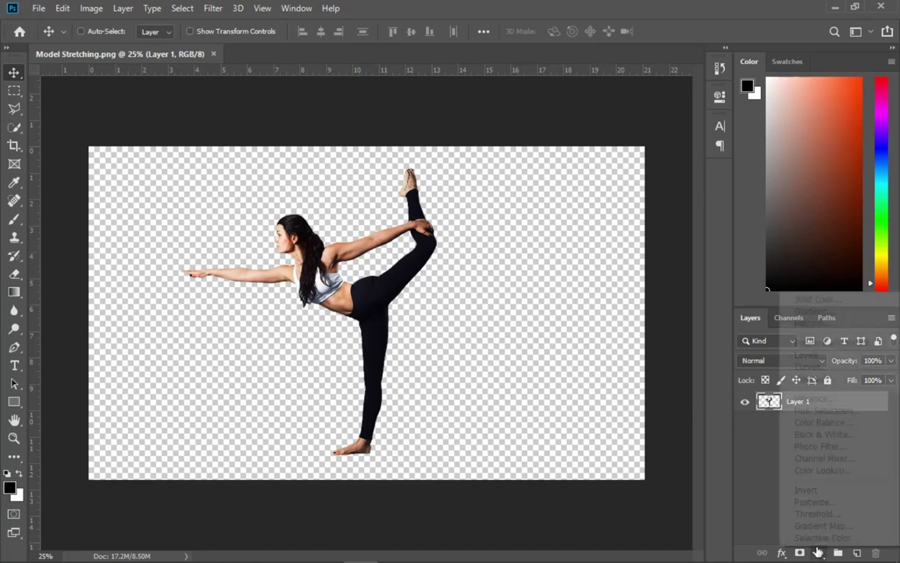
left_click(820, 316)
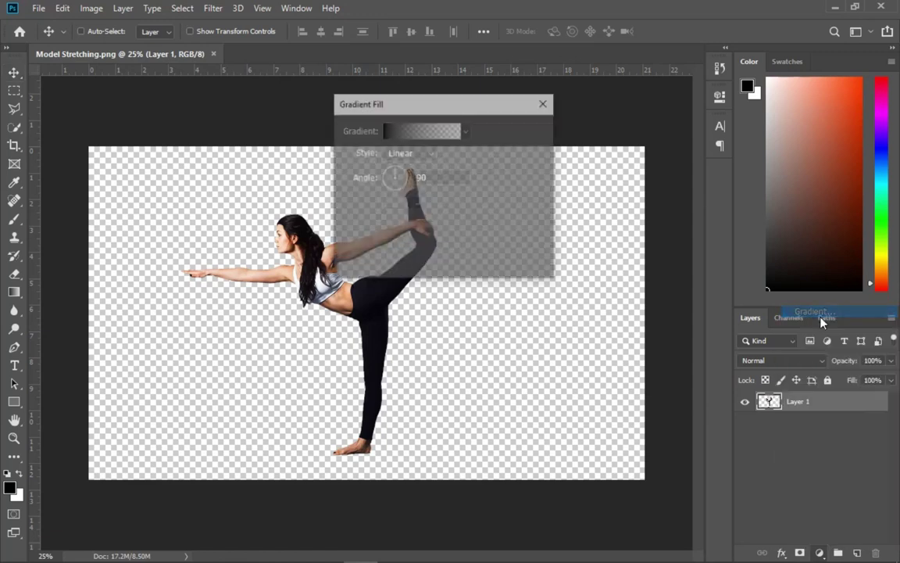
left_click(422, 132)
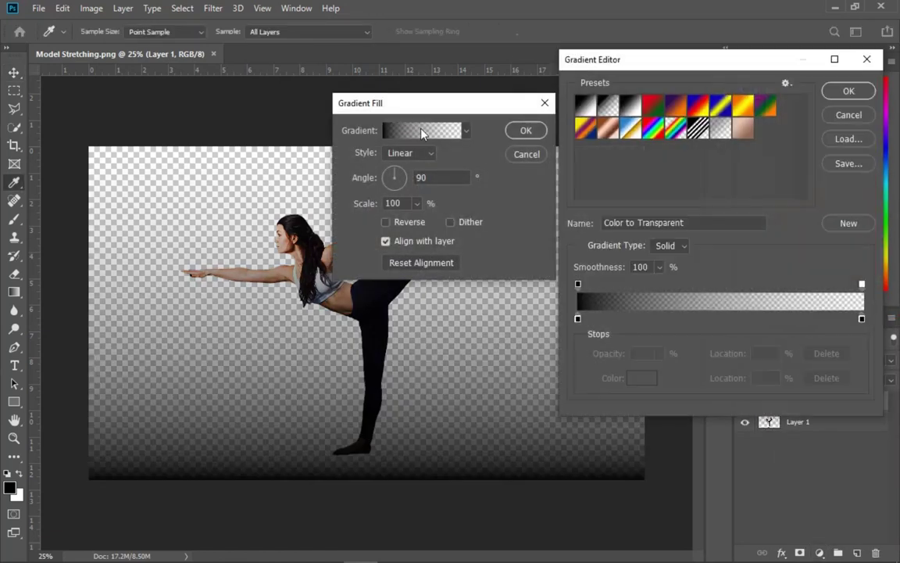
left_click(742, 127)
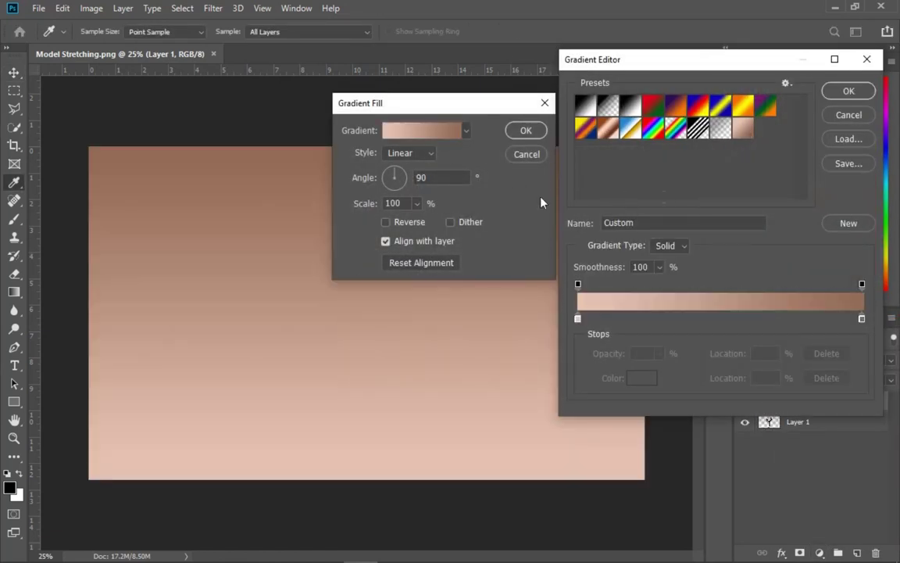
- Use e6c4b4 for the gradient's start stop and 946a56 for its end stop, and accept the gradient
left_click(577, 319)
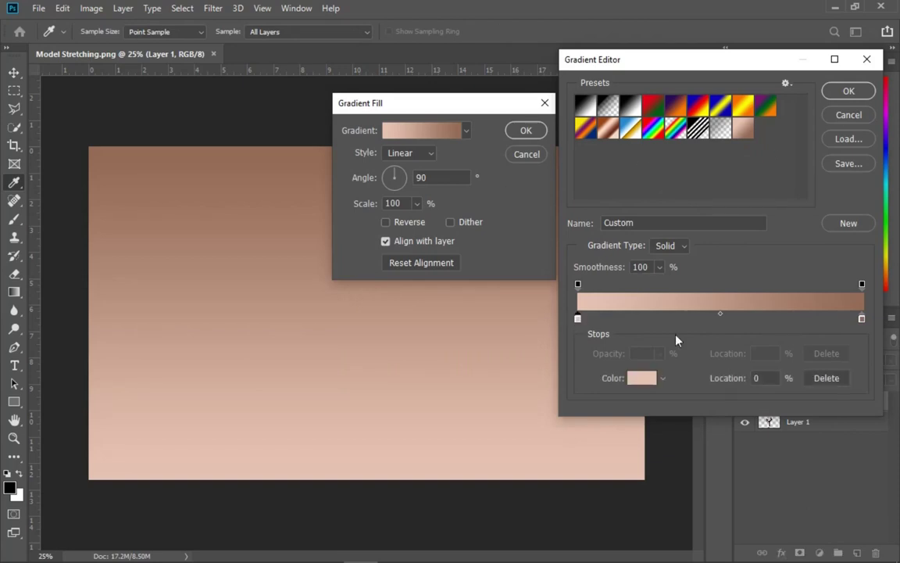
left_click(641, 378)
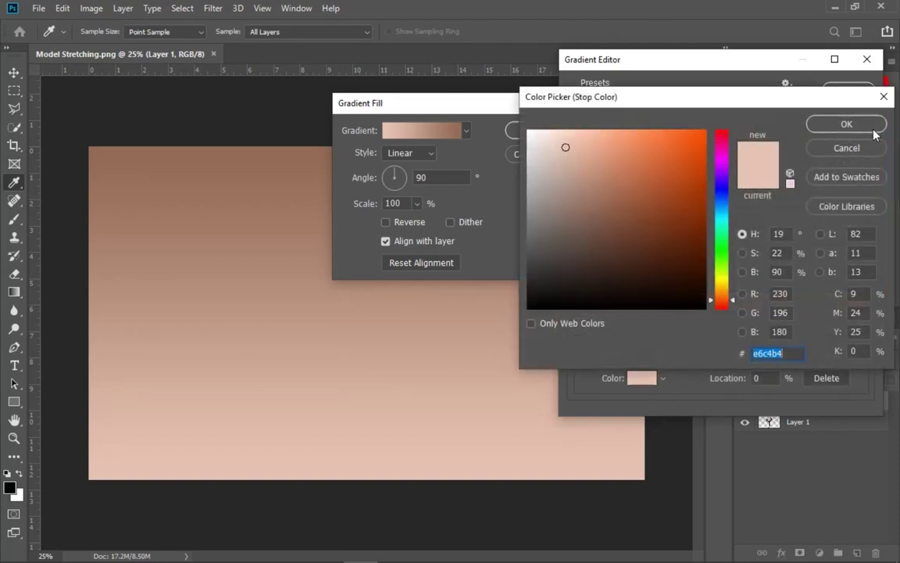
left_click(845, 123)
left_click(862, 319)
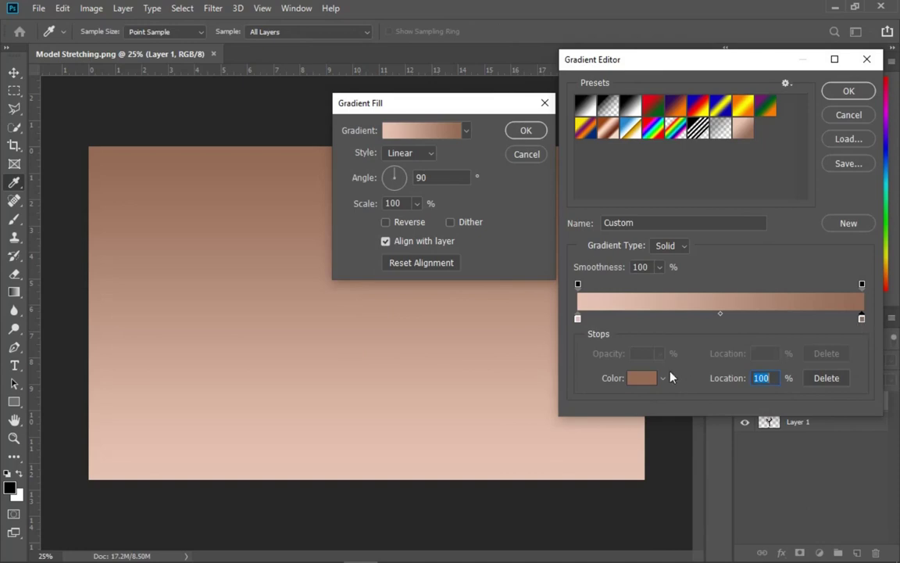
left_click(644, 379)
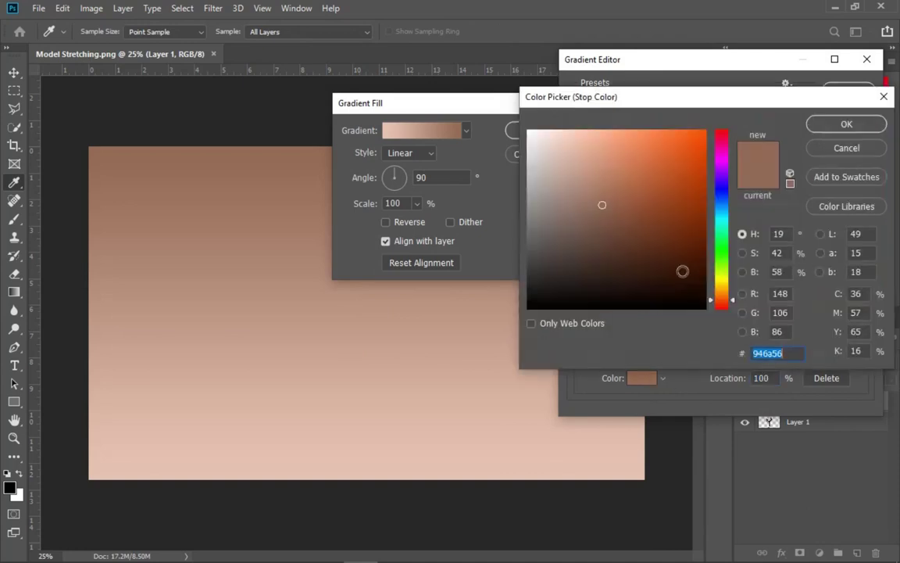
left_click(846, 124)
left_click(848, 92)
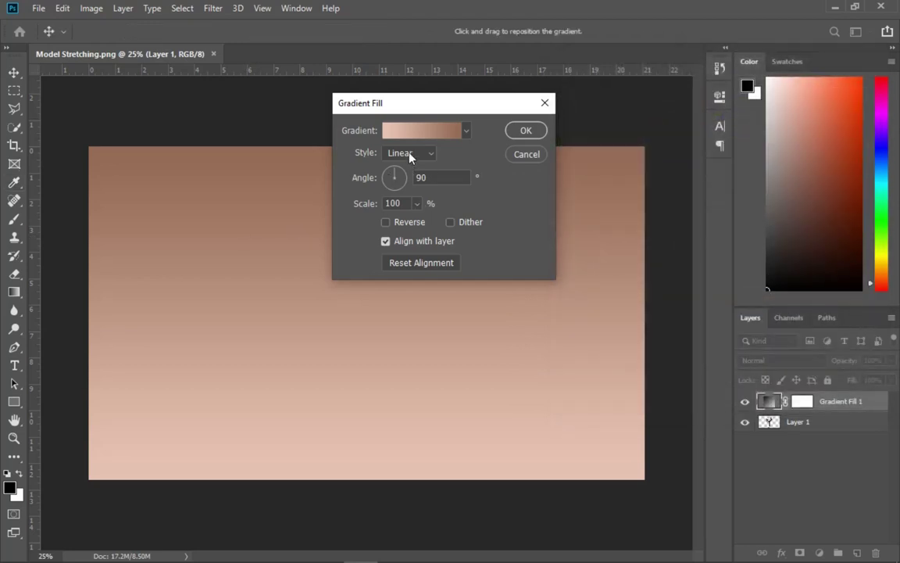
- Set the gradient fill's style to Radial at a 90° angle and 100% scale, and confirm the fill
left_click(410, 153)
left_click(402, 177)
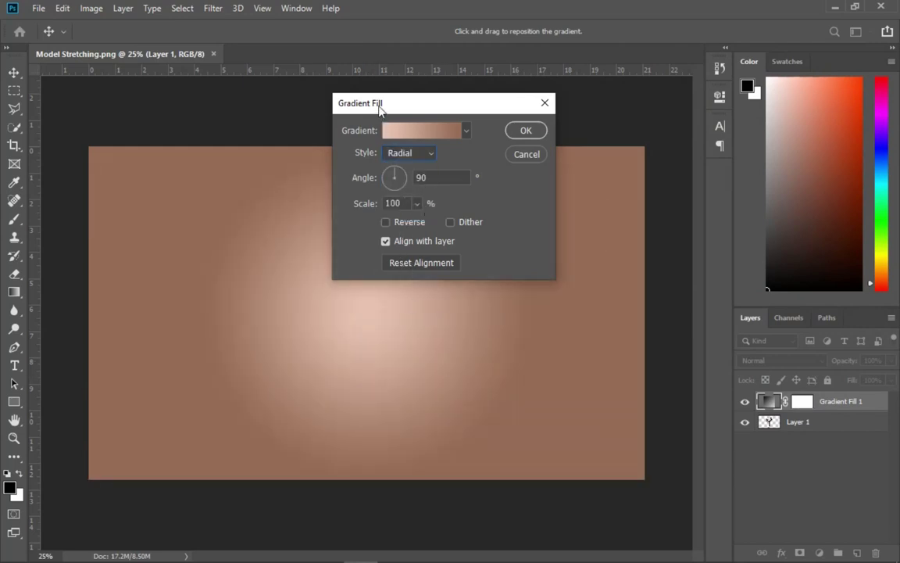
left_click_drag(382, 105, 561, 111)
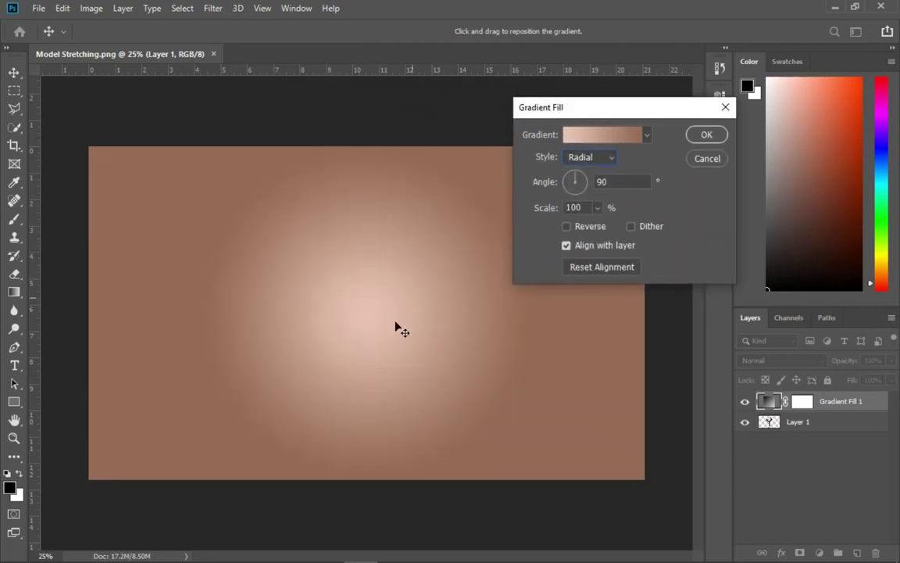
left_click(708, 136)
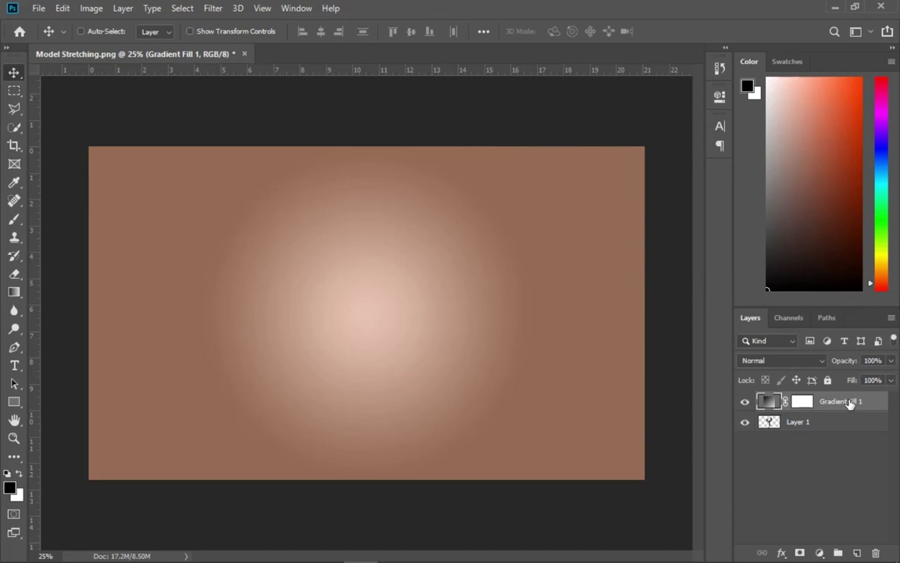
- Place the gradient fill layer below Layer 1 and compare the picture with and without the gradient background
left_click_drag(848, 404, 825, 481)
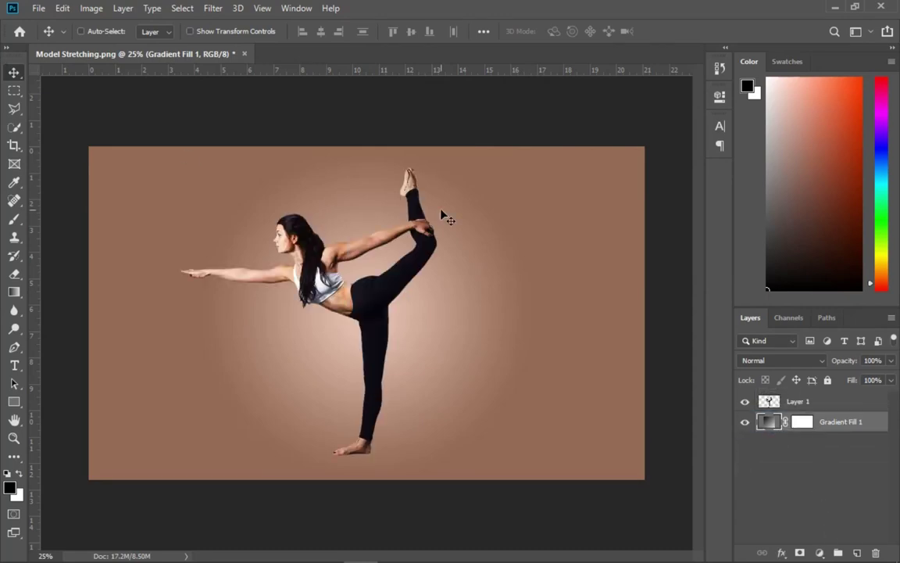
left_click(746, 403)
left_click(745, 422)
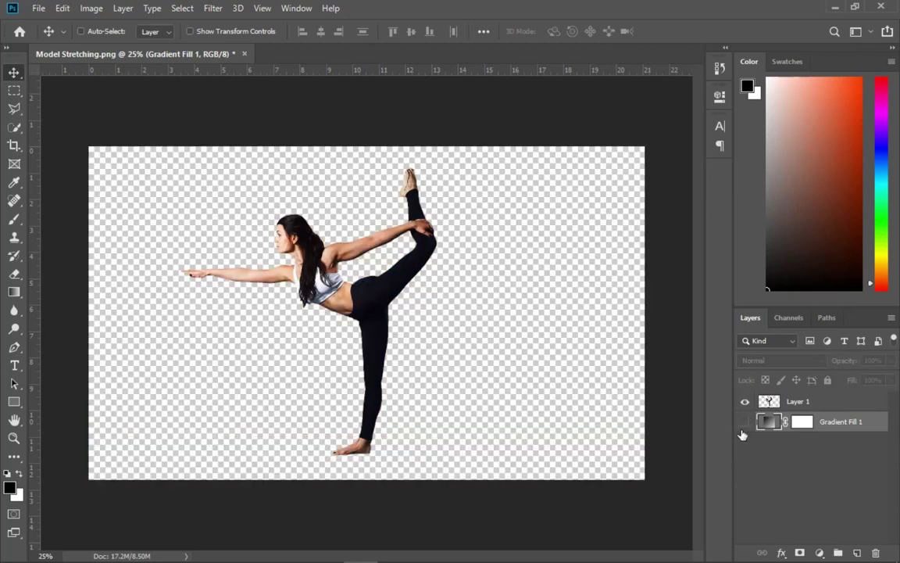
left_click(742, 430)
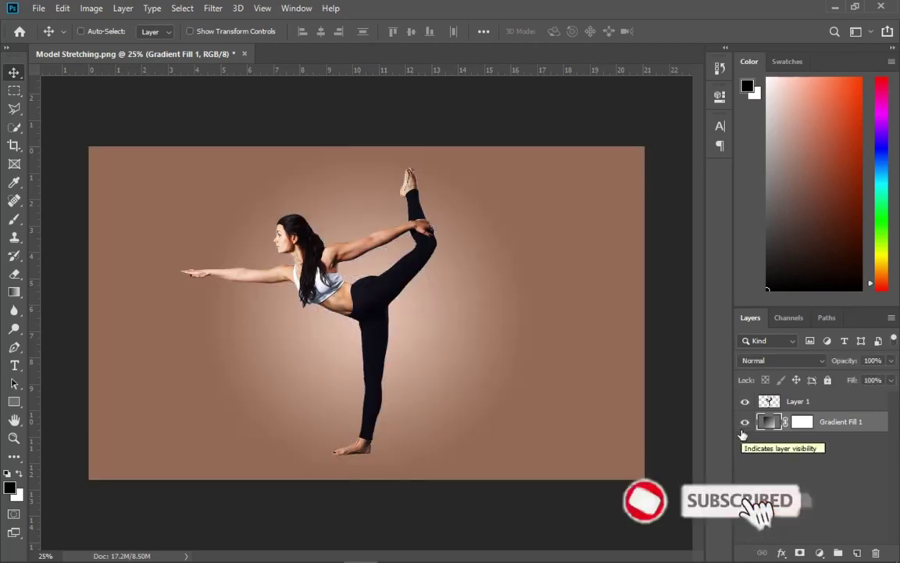
- Examine the woman's figure up close at 50% zoom, from the head and raised knee down to the standing foot
key("z")
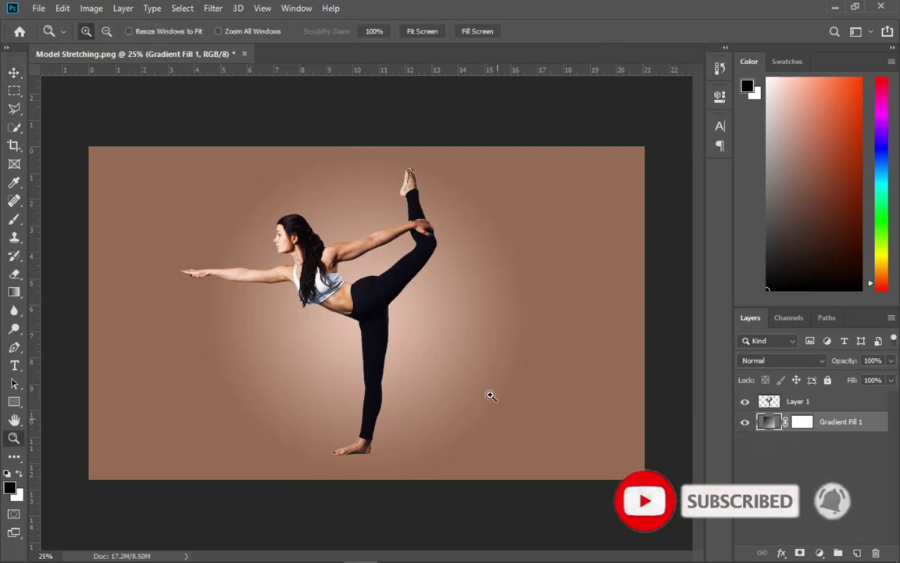
left_click(389, 362)
key("v")
key("ctrl+plus")
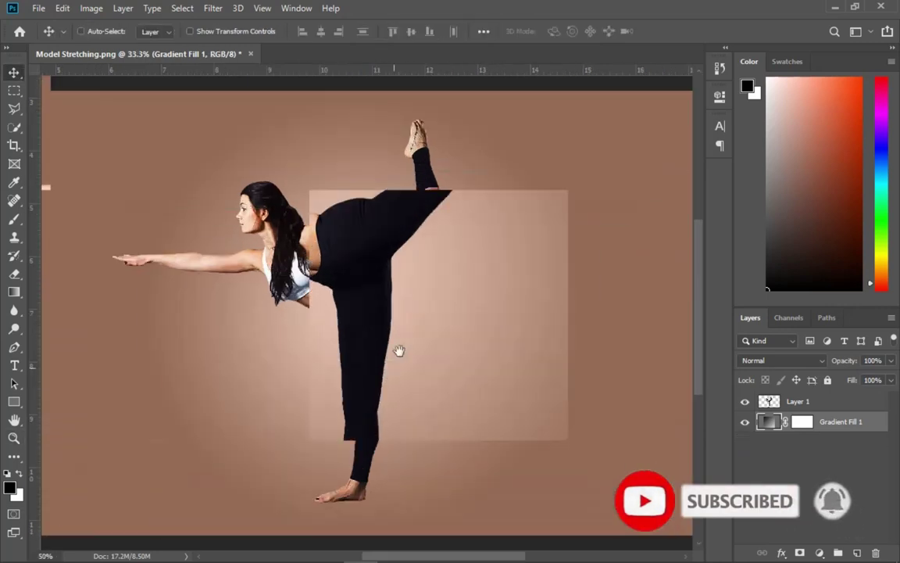
left_click_drag(417, 266, 412, 302)
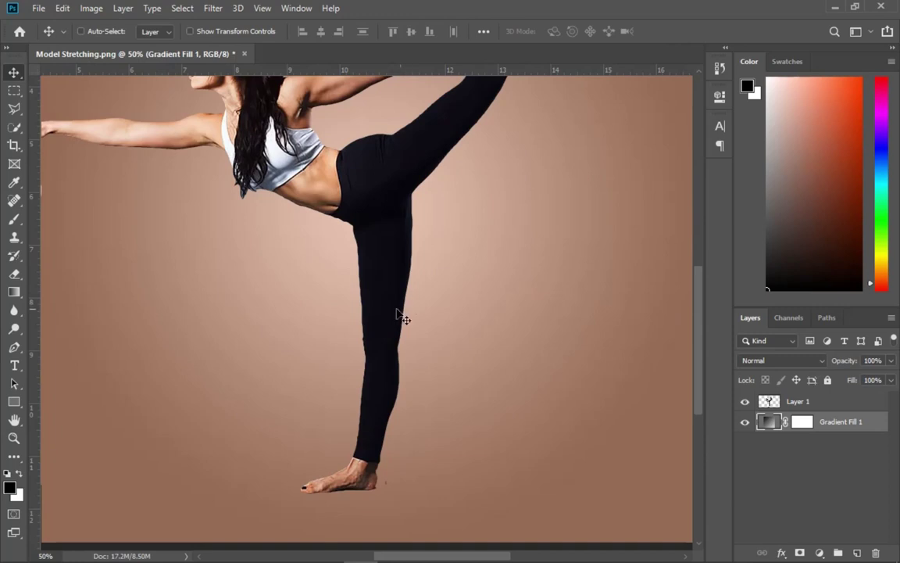
key("ctrl+r")
scroll(452, 297, "up", 5)
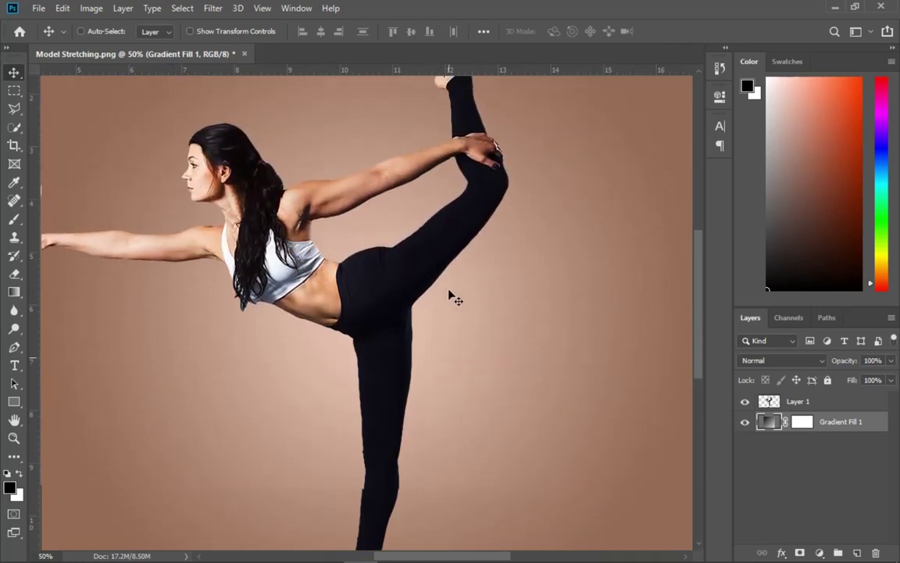
scroll(416, 302, "down", 4)
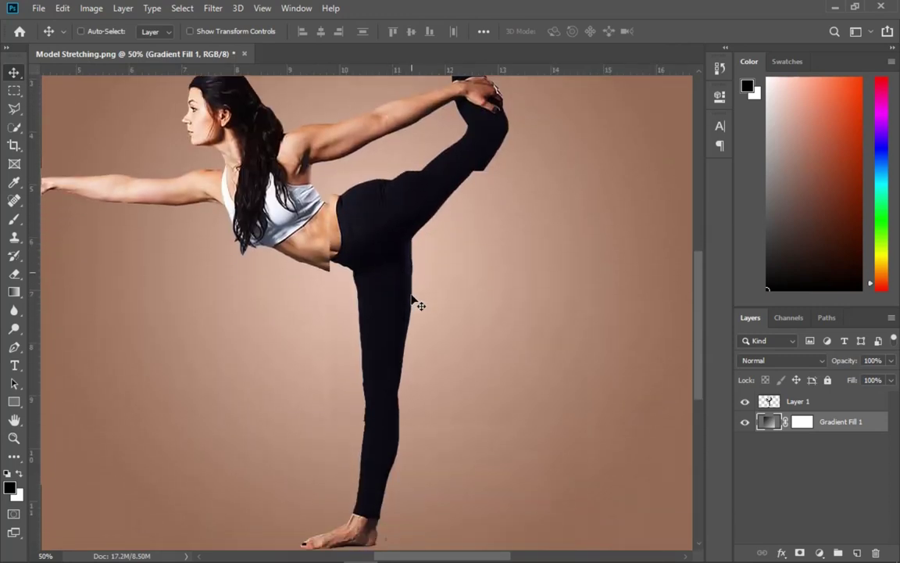
scroll(416, 302, "up", 1)
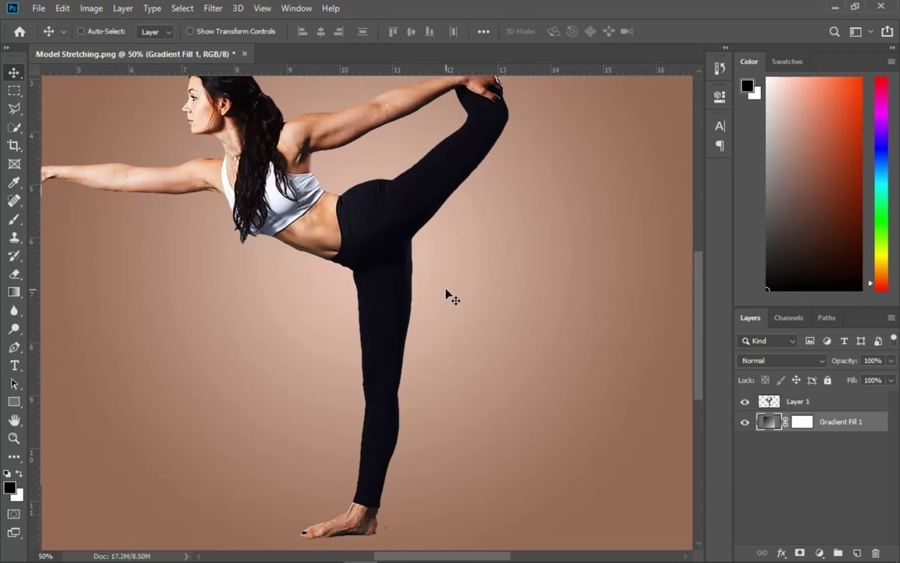
scroll(400, 272, "down", 1)
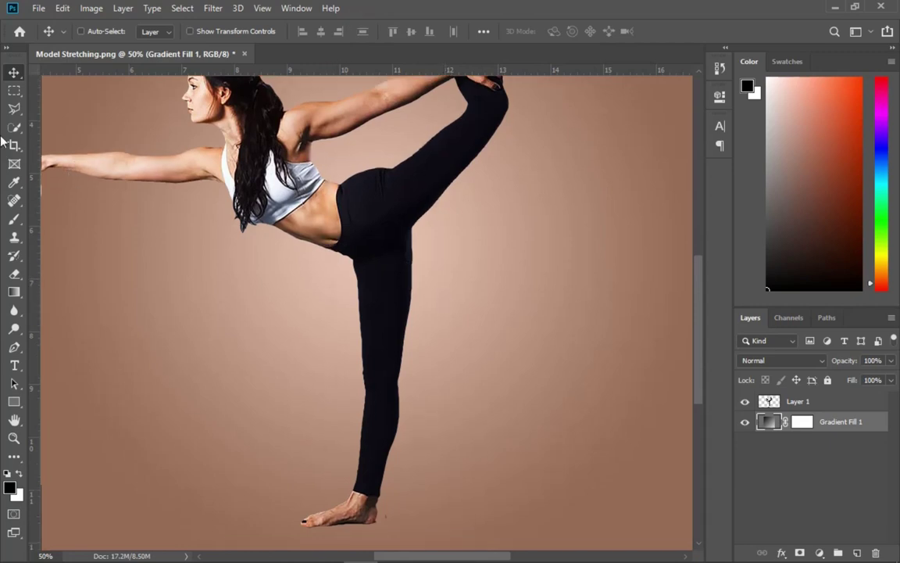
- Select a thin vertical strip from hip to standing foot with the Rectangular Marquee and copy it from Layer 1 to a new layer
right_click(14, 93)
left_click(110, 84)
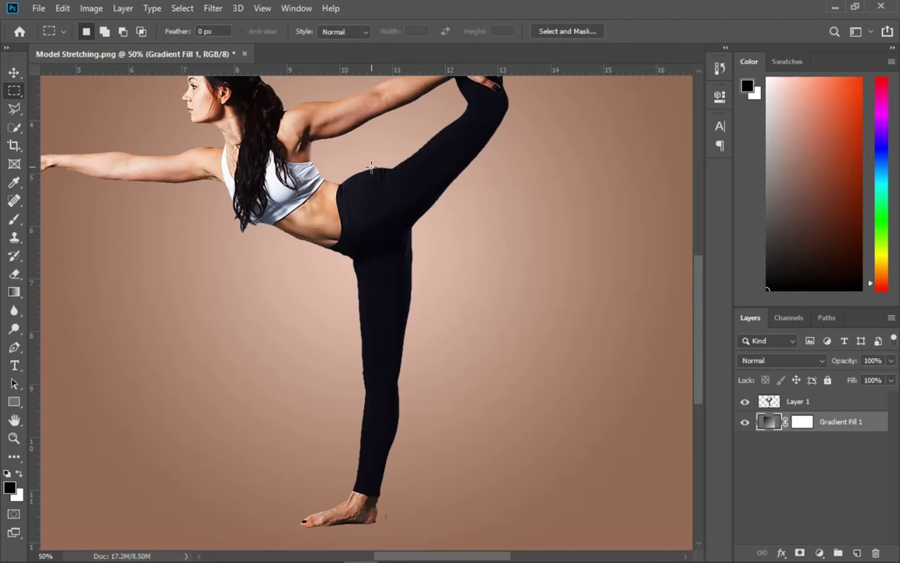
left_click_drag(371, 167, 372, 525)
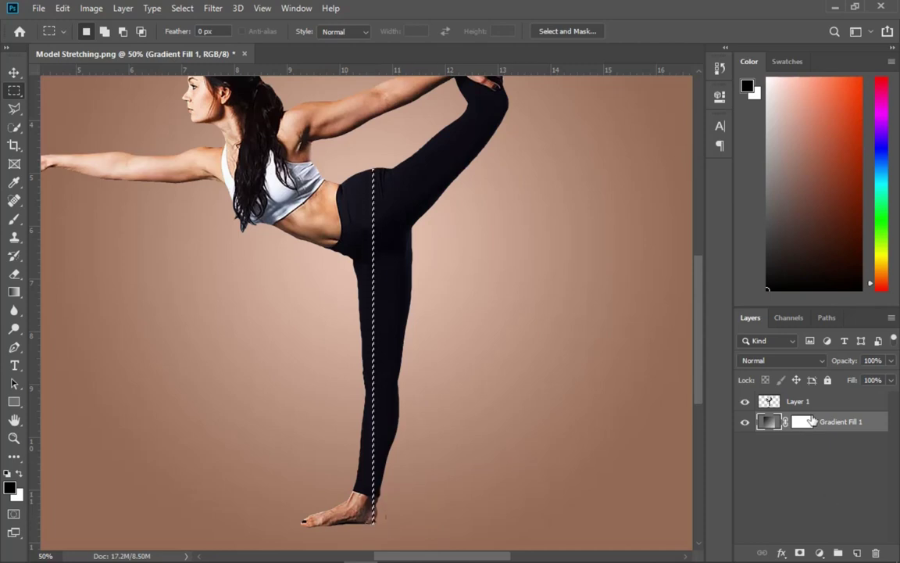
left_click(829, 401)
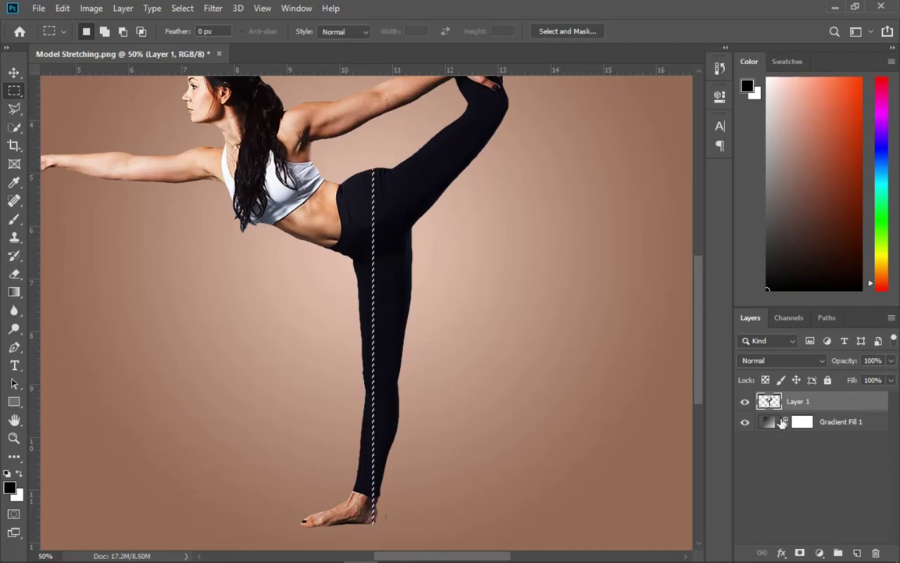
key("ctrl+j")
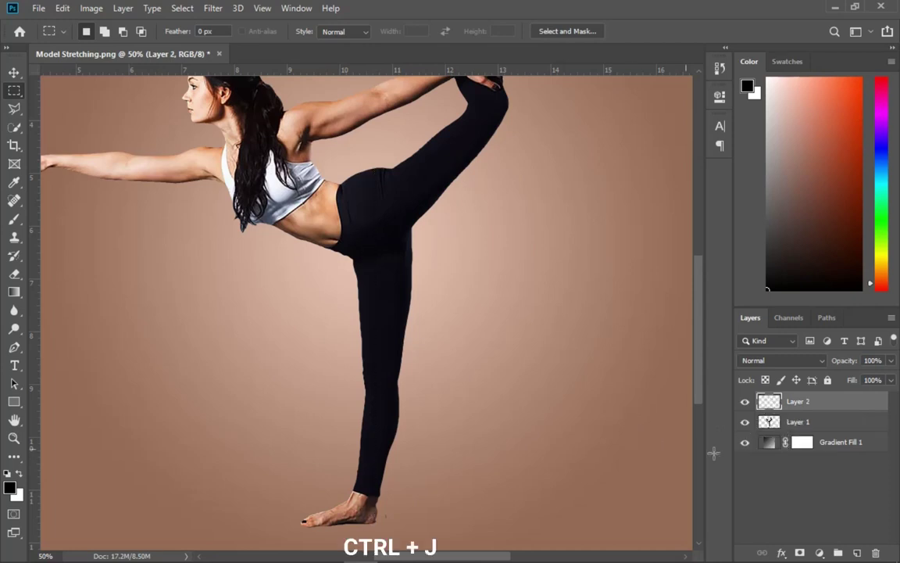
left_click(745, 421)
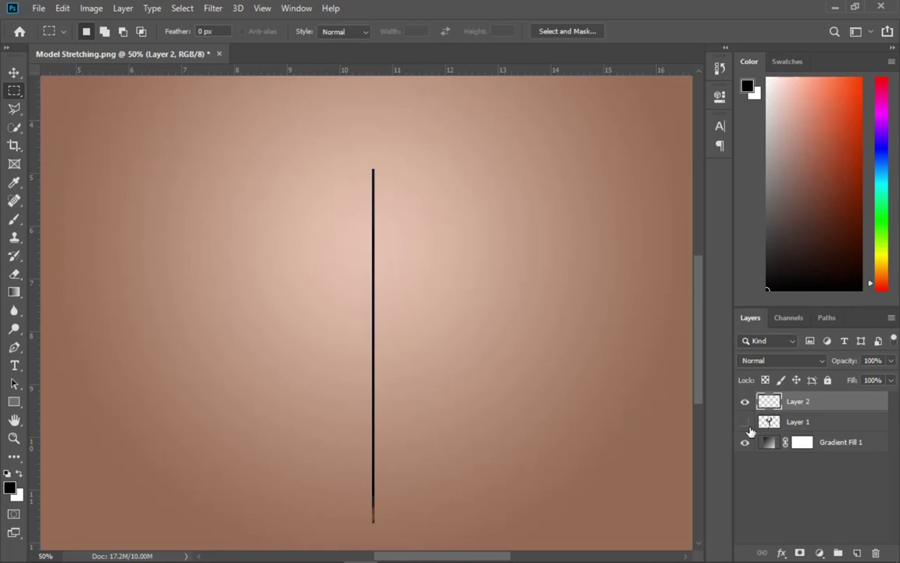
left_click(746, 422)
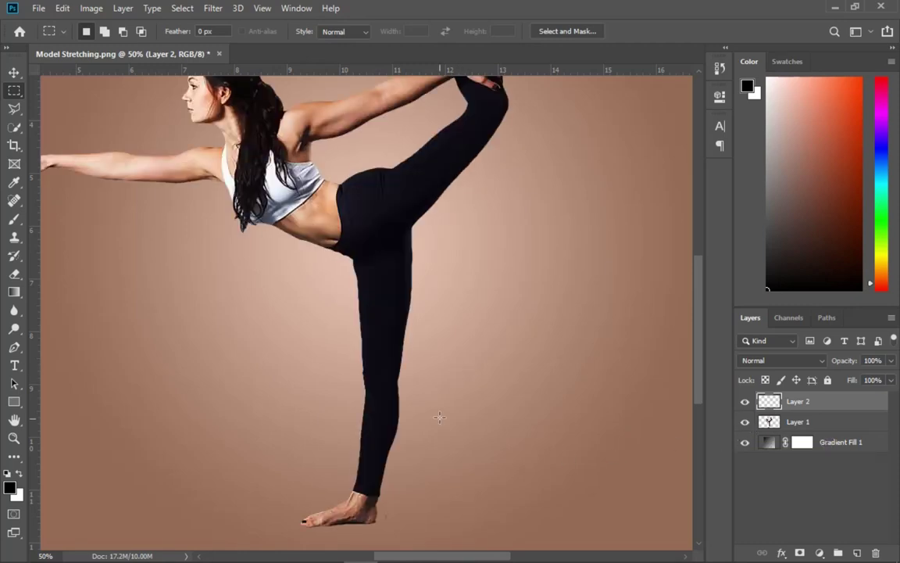
- Make Layer 1 the active layer and bring the woman's raised leg into view
scroll(439, 417, "up", 5)
key("alt+bracketleft")
scroll(439, 194, "down", 2)
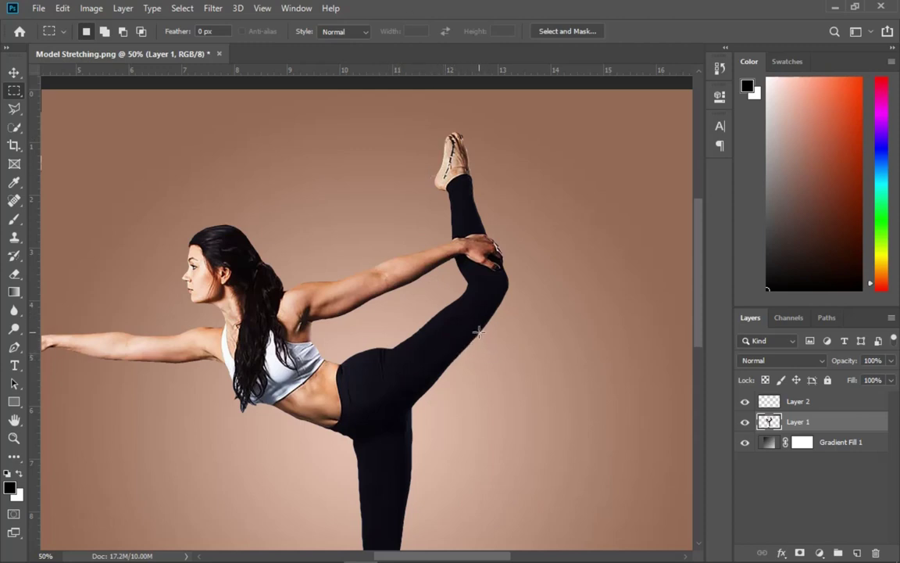
mouse_move(476, 334)
left_mouse_down()
mouse_move(469, 175)
mouse_move(485, 344)
left_mouse_up()
left_click(461, 110)
left_click_drag(452, 130, 454, 262)
- Select a thin diagonal strip from the raised foot to below the bent knee with the Polygonal Lasso and copy it to a new layer
left_click_drag(14, 108, 80, 123)
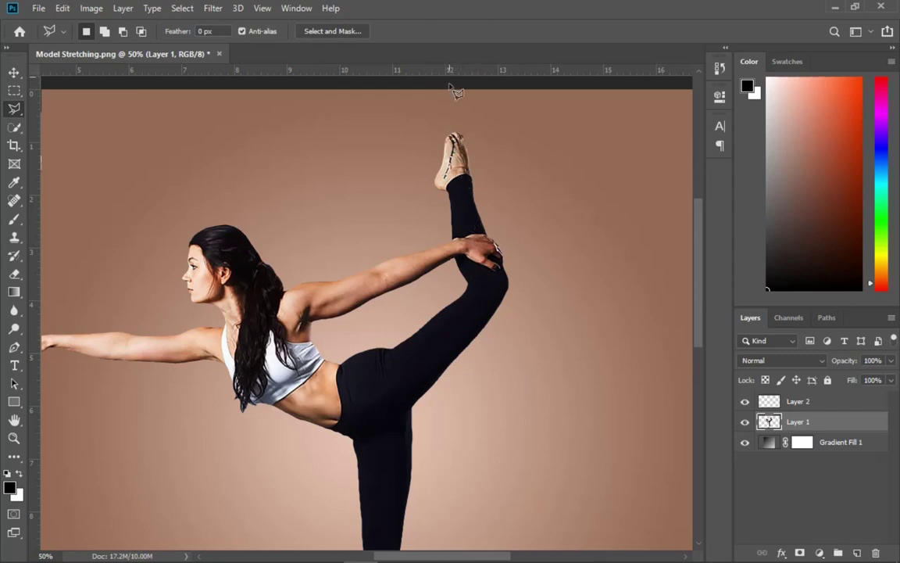
left_click(452, 138)
double_click(490, 326)
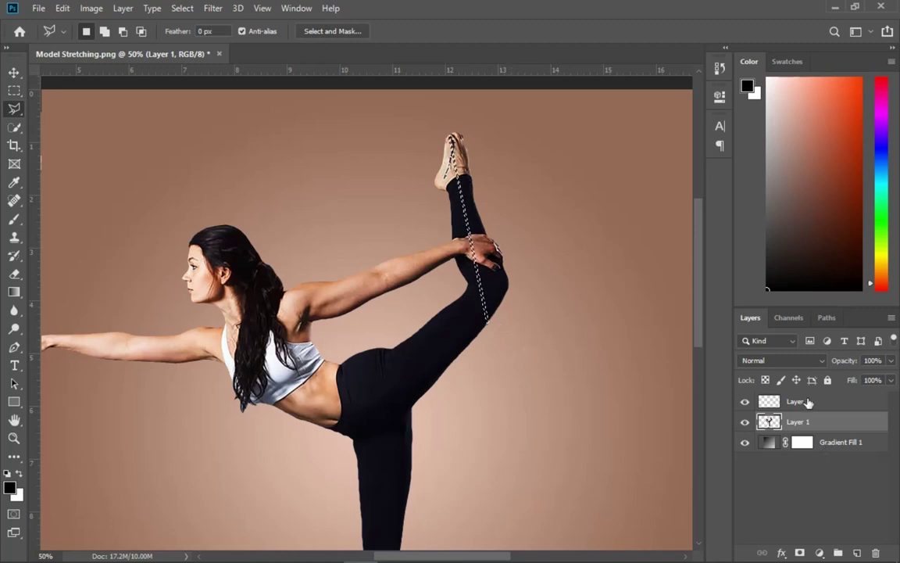
key("ctrl+j")
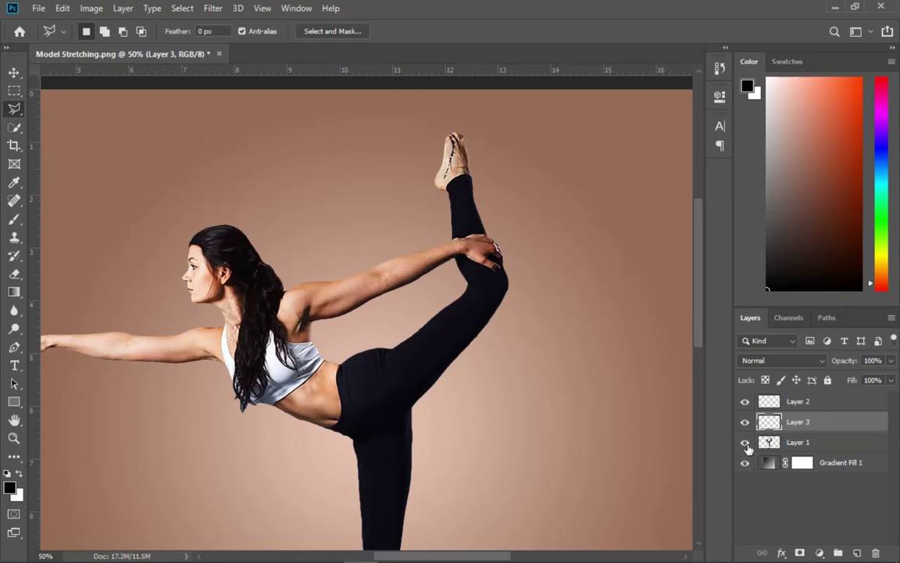
- Hide Layer 1 and move the diagonal strip so its lower end meets the top of the vertical strip
left_click(744, 443)
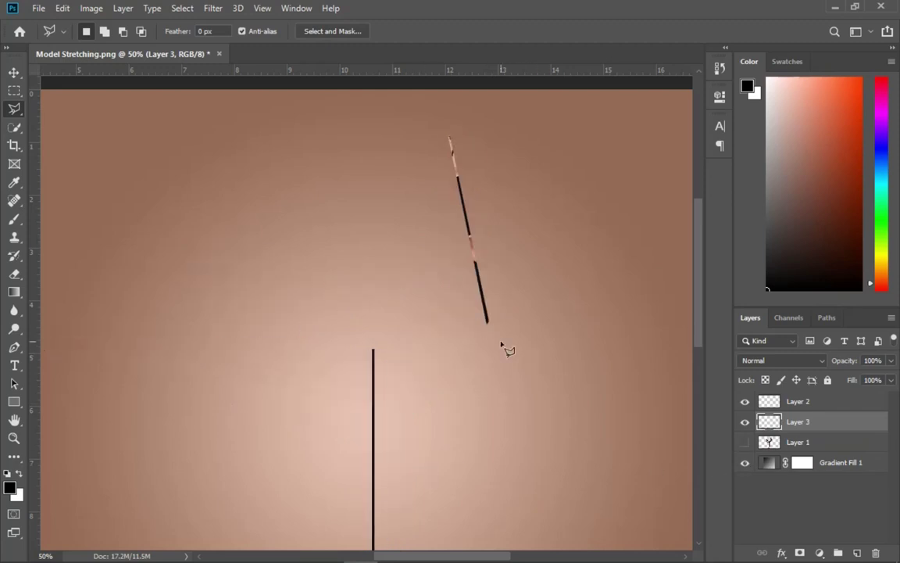
key("v")
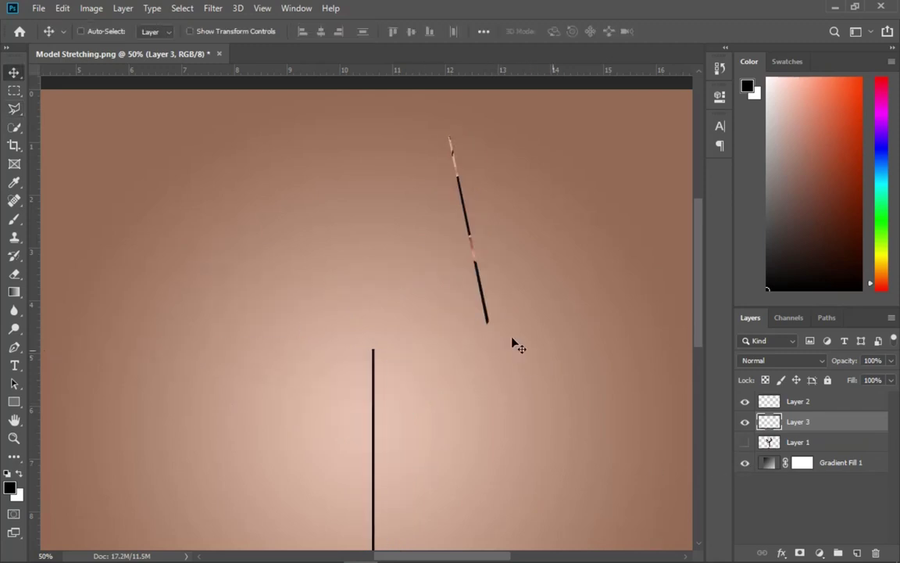
left_click(745, 422)
left_click(745, 422)
left_click_drag(595, 296, 482, 316)
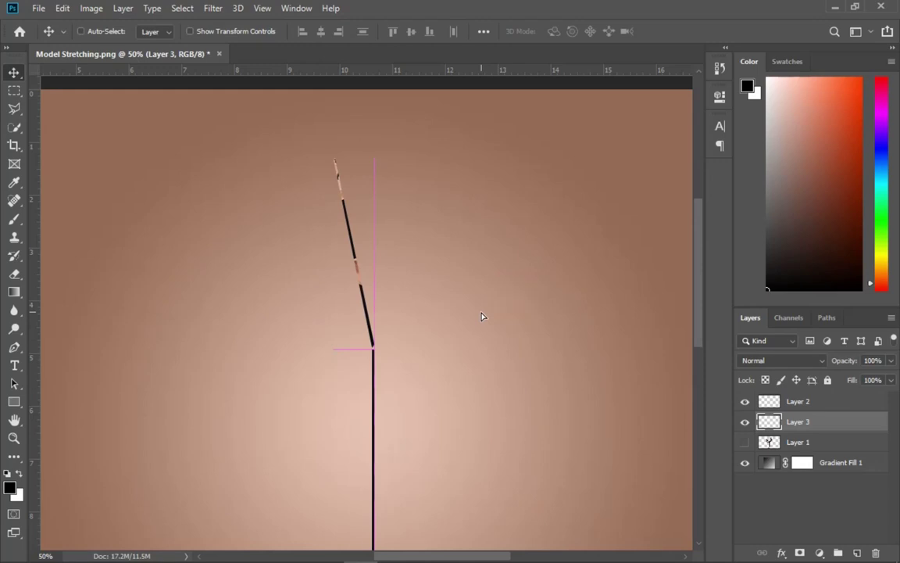
- Rotate the diagonal strip on Layer 3 by 11.25° to stand upright and place it directly above the vertical strip
key("z")
left_click(389, 235)
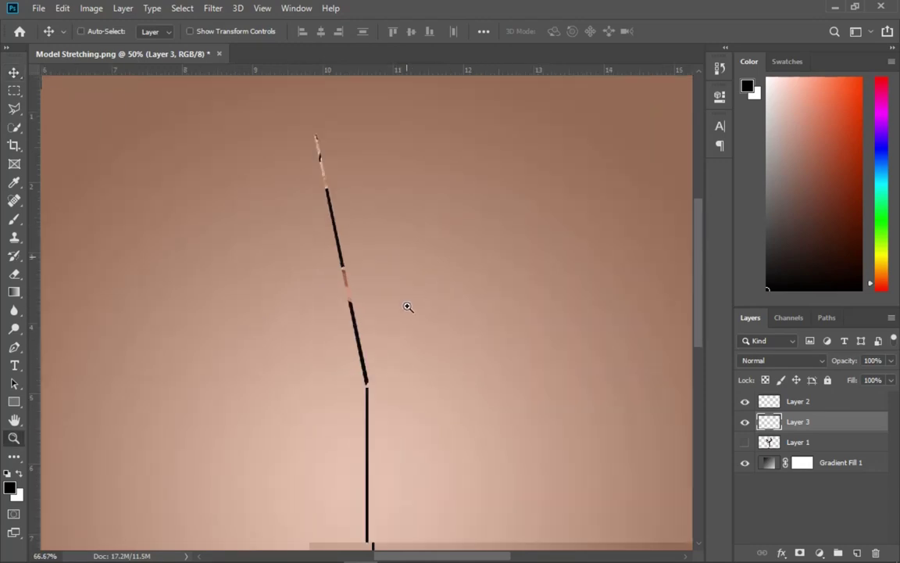
left_click(426, 265)
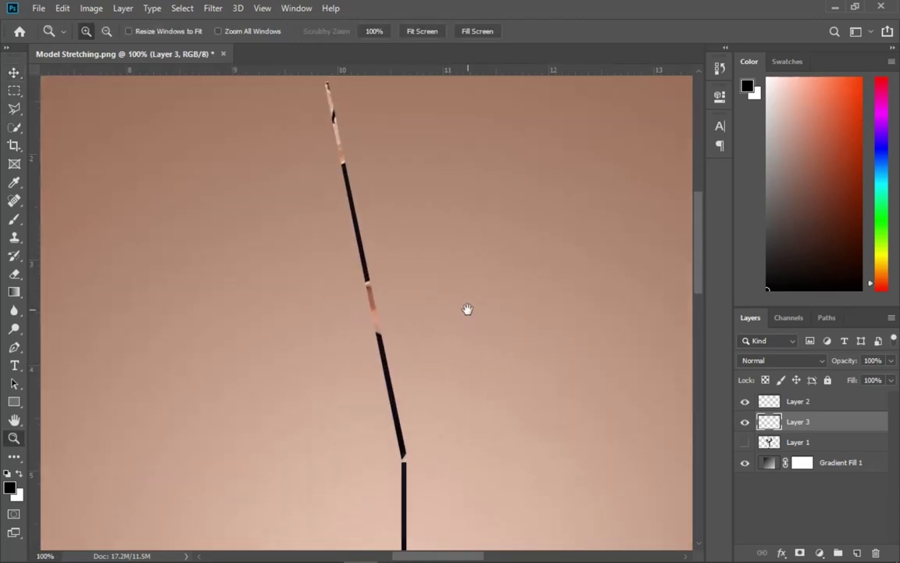
key("ctrl+t")
left_click_drag(419, 287, 435, 307)
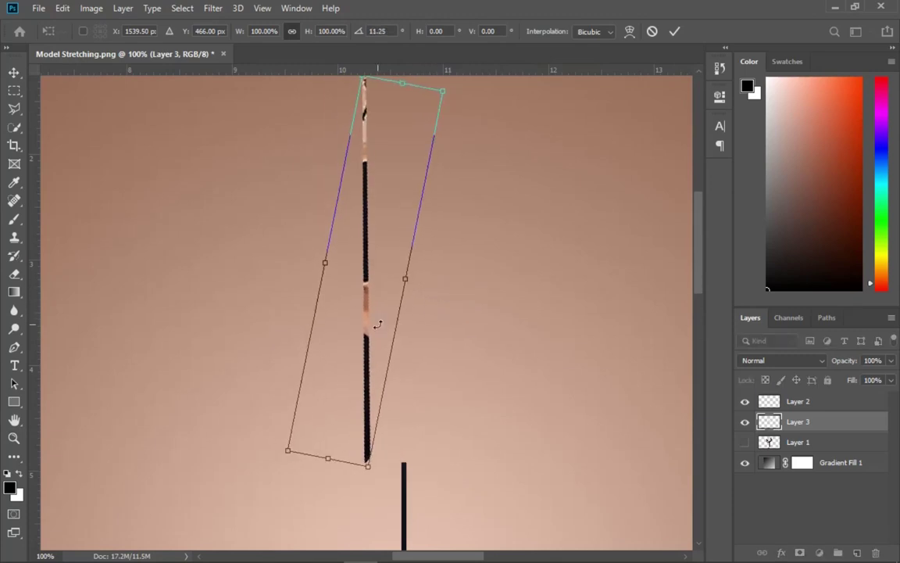
left_click_drag(376, 318, 412, 333)
key("Return")
- Shift the upper strip sideways in small nudges until its lower end lines up with the top of the vertical strip
key("z")
left_click(435, 449)
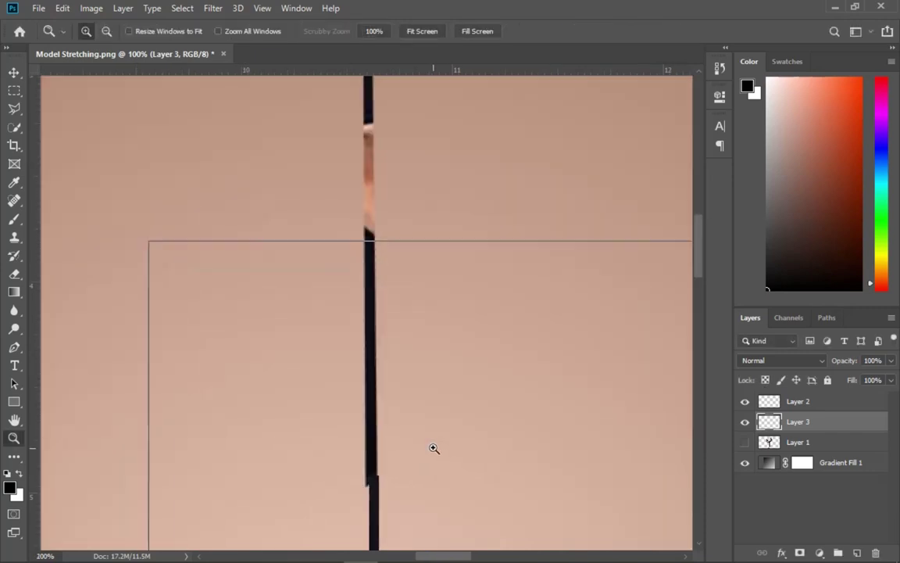
left_click(424, 438)
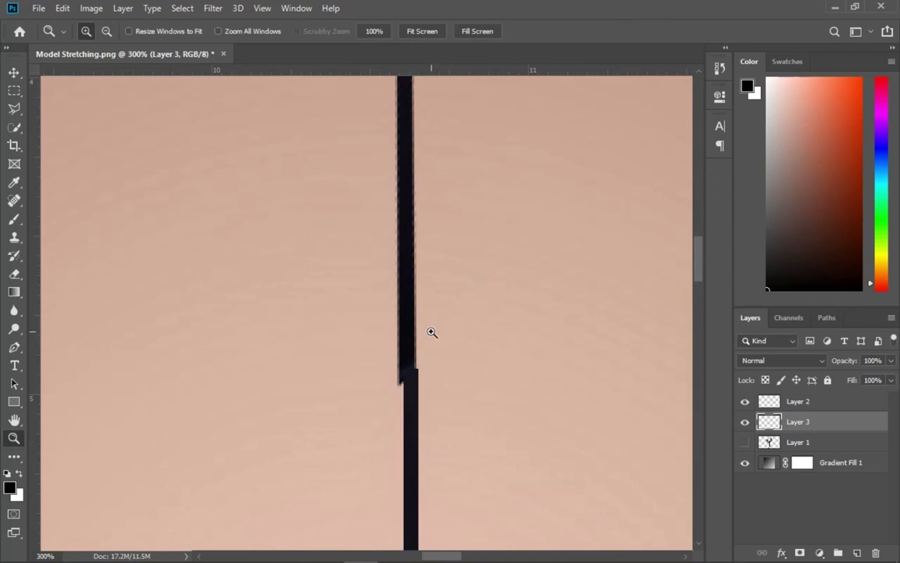
key("v")
left_click_drag(432, 329, 434, 329)
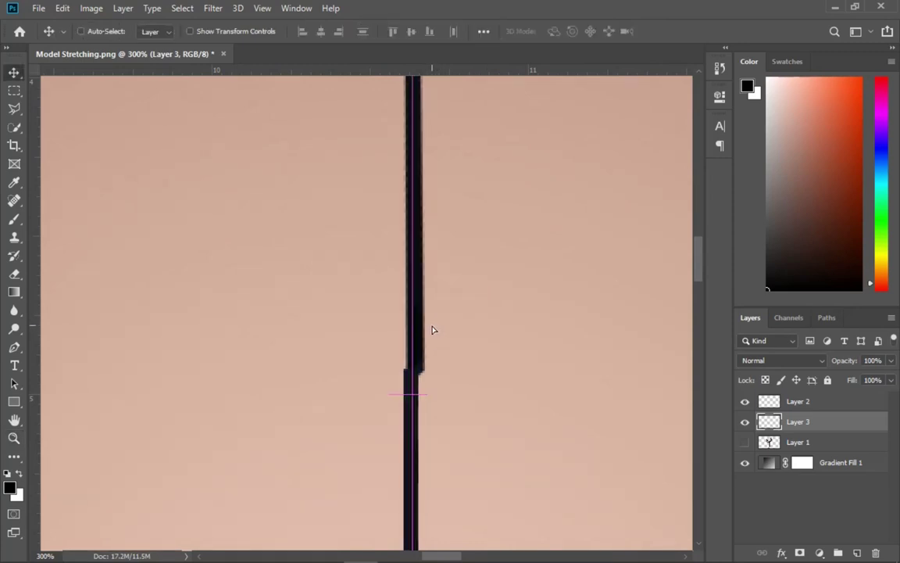
key("Left")
key("Left")
key("Left")
key("Left")
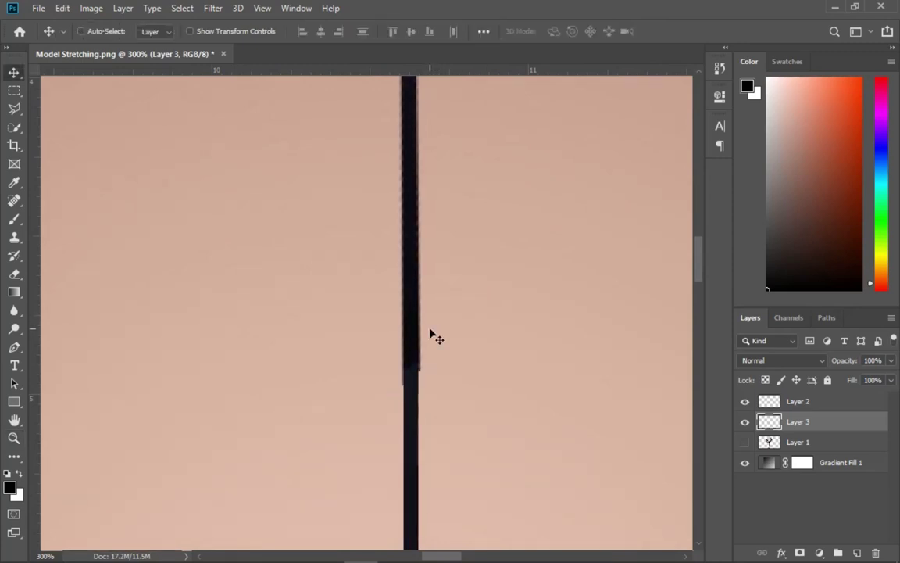
key("Left")
- Show Layer 1 again and merge Layer 2 and Layer 3 into a single strip layer
key("ctrl+0")
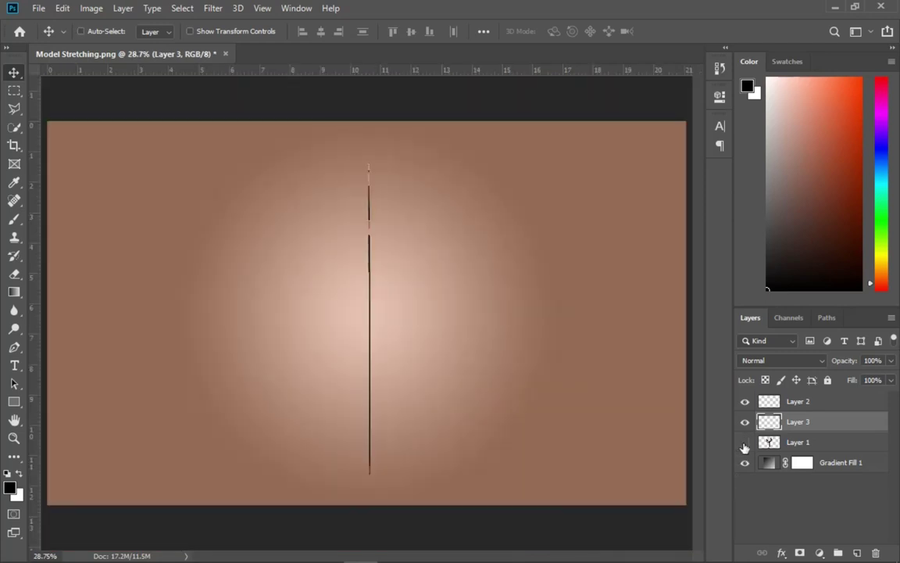
left_click(745, 443)
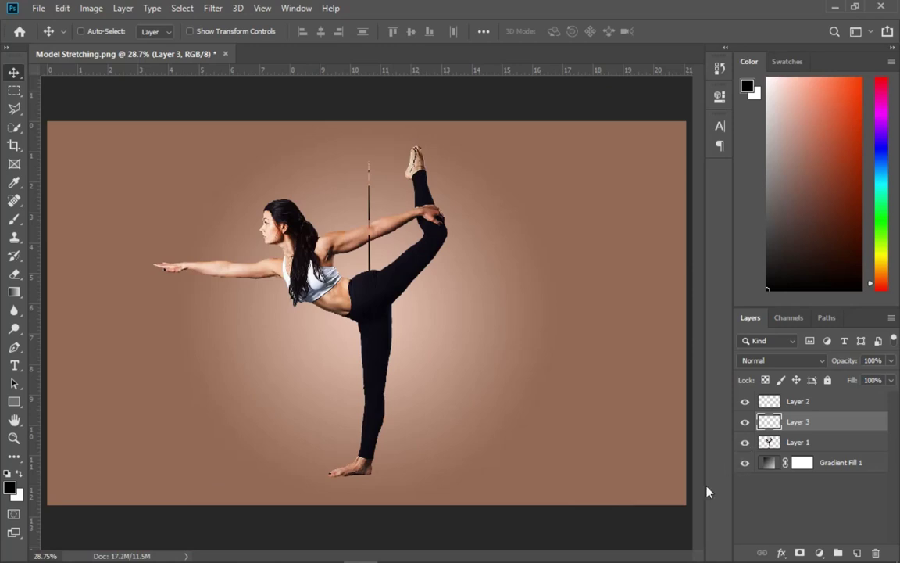
left_click(805, 401, "ctrl")
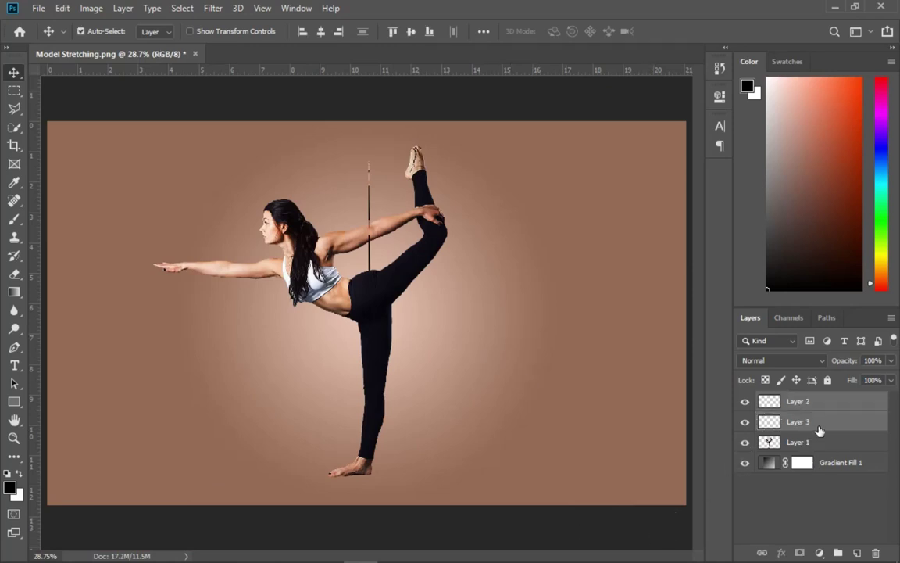
key("ctrl+e")
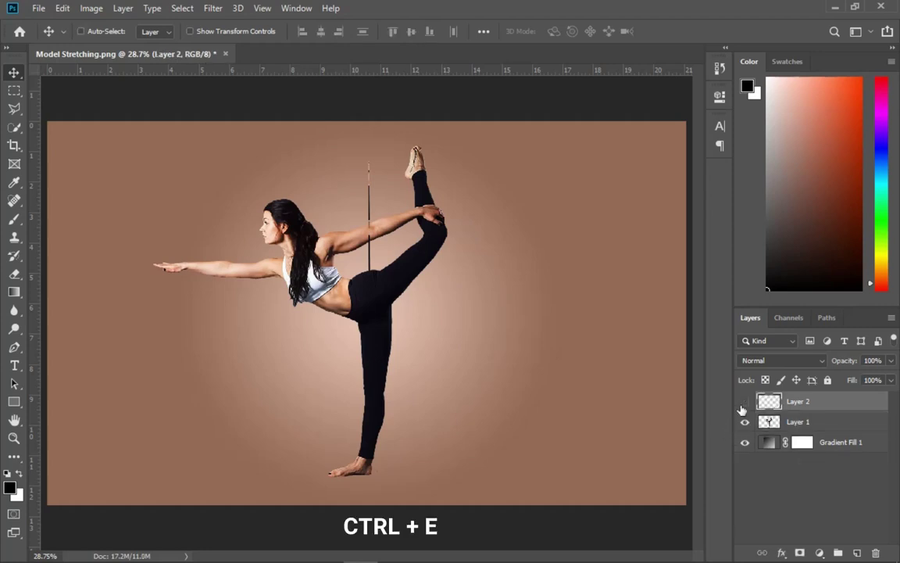
left_click(743, 405)
left_click(743, 405)
left_click(743, 405)
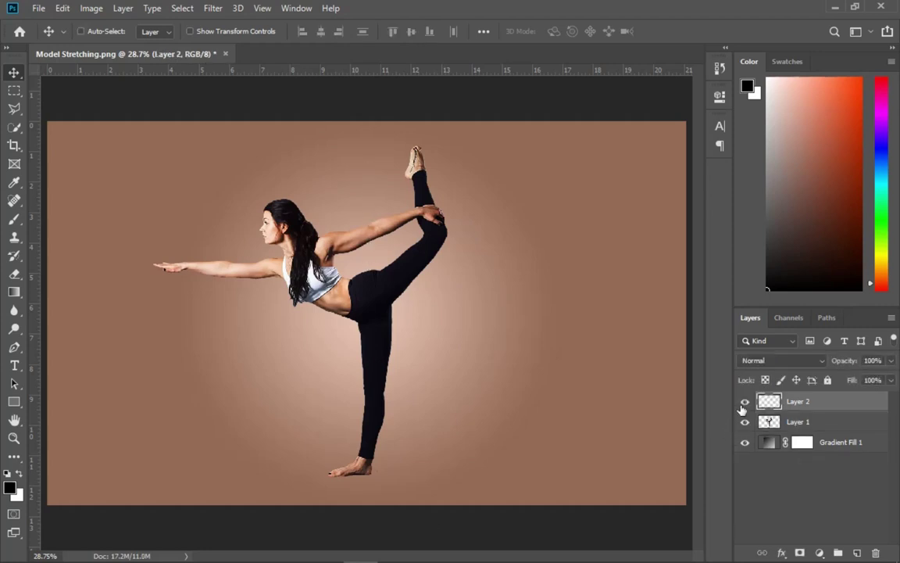
left_click(743, 404)
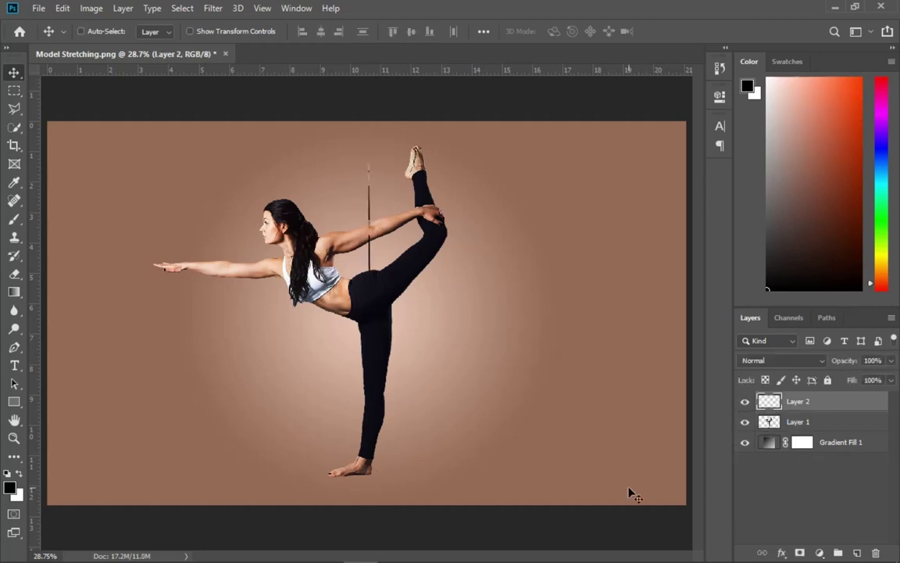
left_click(743, 424)
left_click(744, 422)
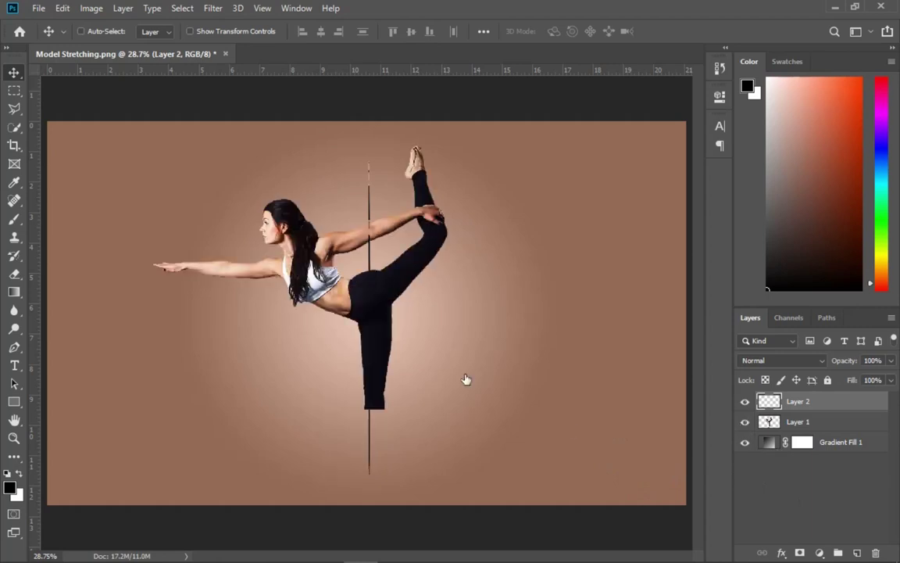
- Stretch the merged strip upward to 104.90% height so its top is level with the toes of the raised foot
key("z")
left_click(360, 139)
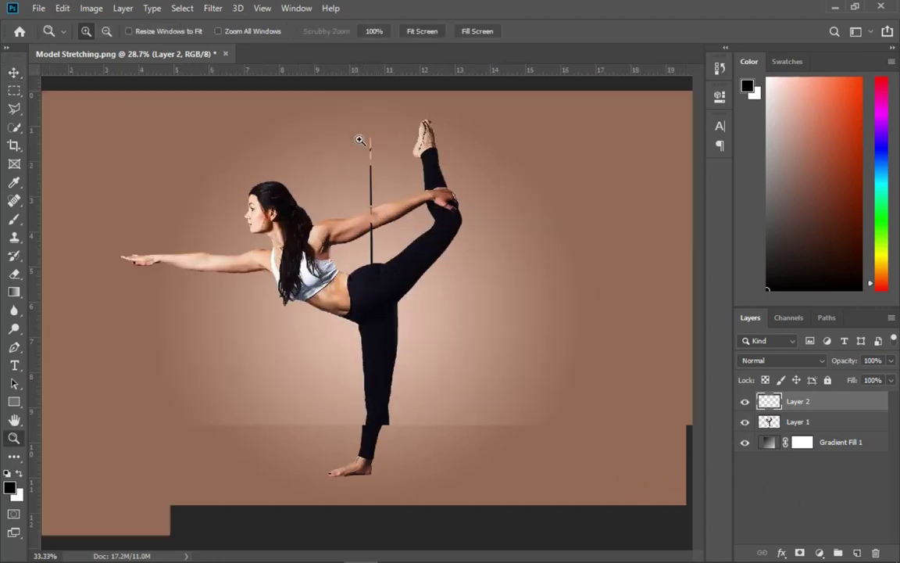
scroll(426, 430, "up", 1)
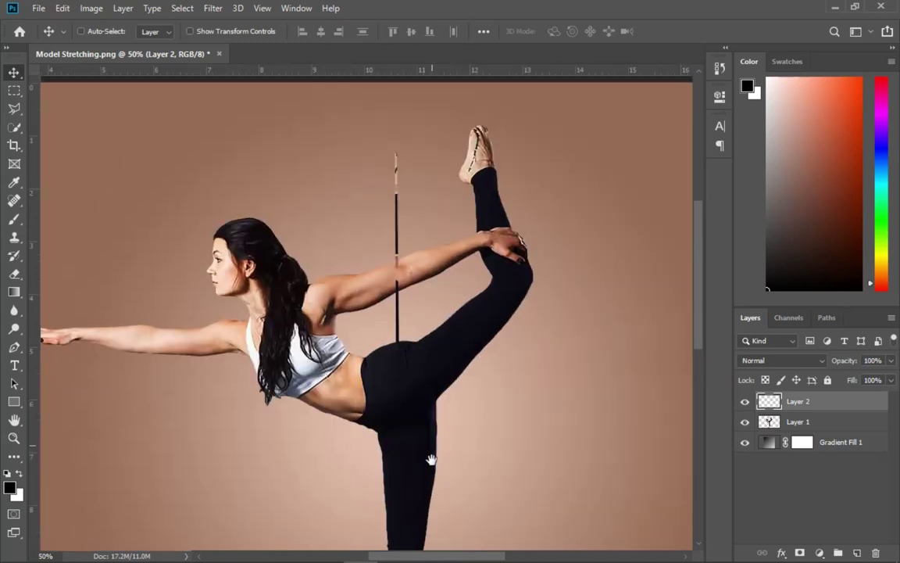
key("z")
left_click(406, 106)
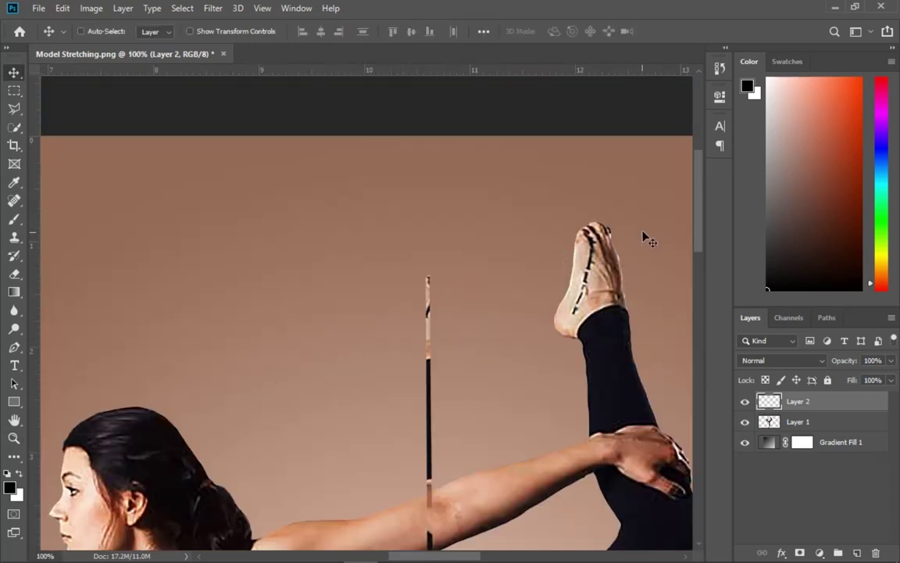
key("ctrl+t")
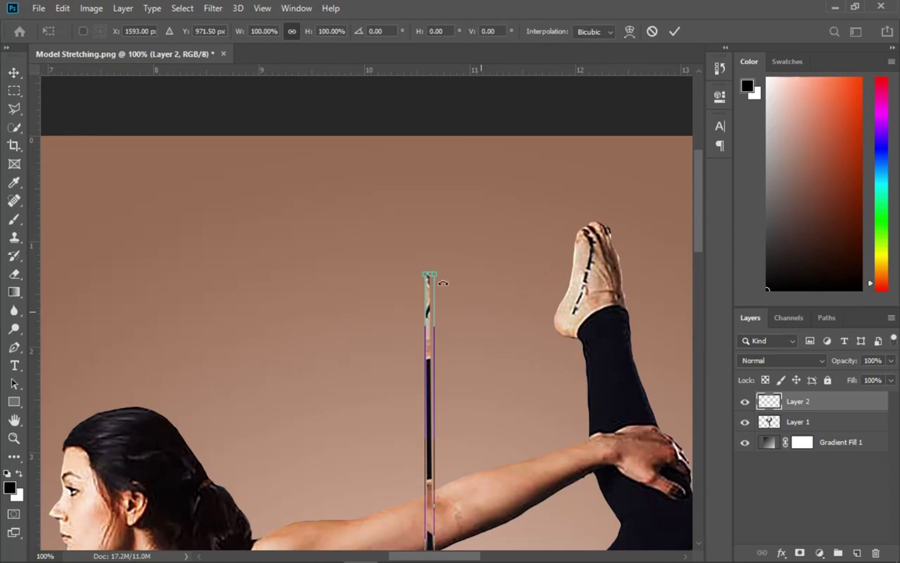
left_click_drag(429, 275, 442, 219)
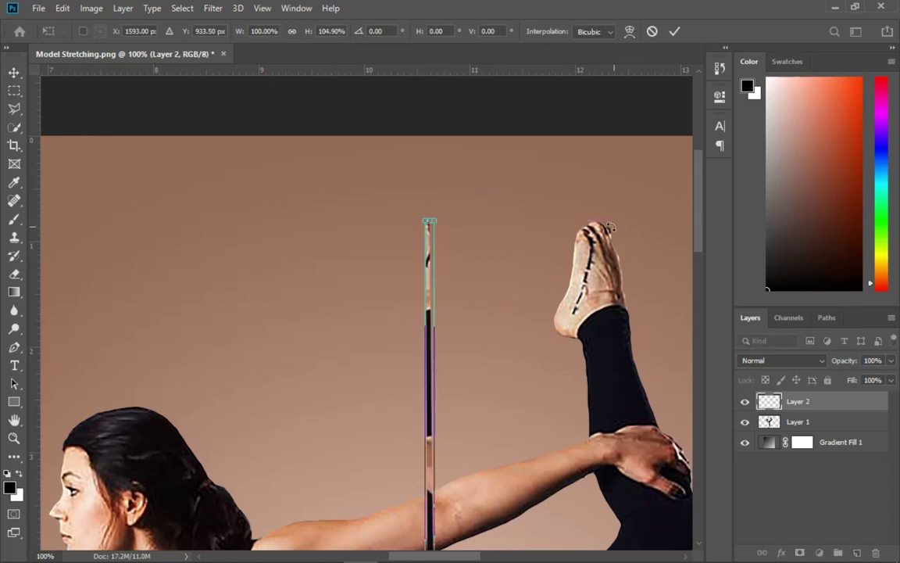
key("Return")
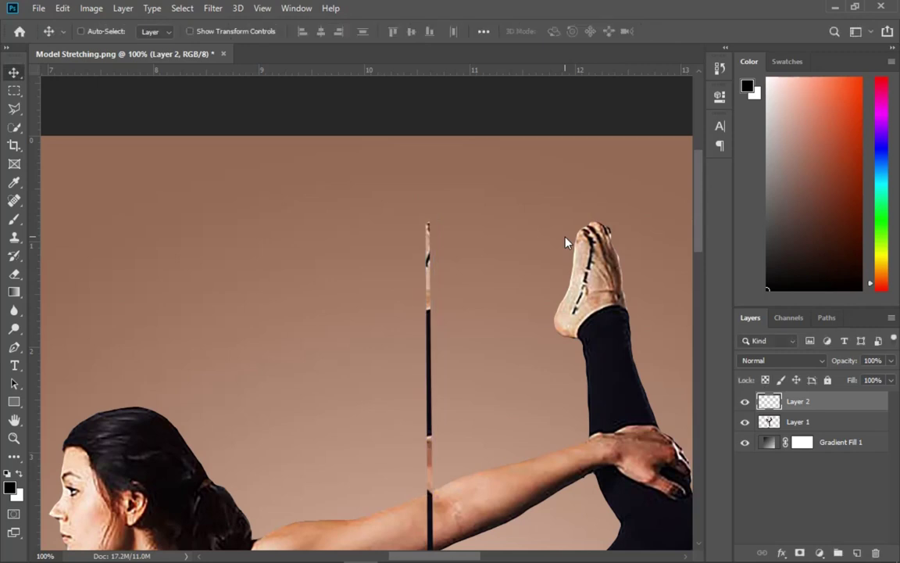
- Stretch the merged strip horizontally to both sides with Free Transform, to about 23000% width
key("ctrl+0")
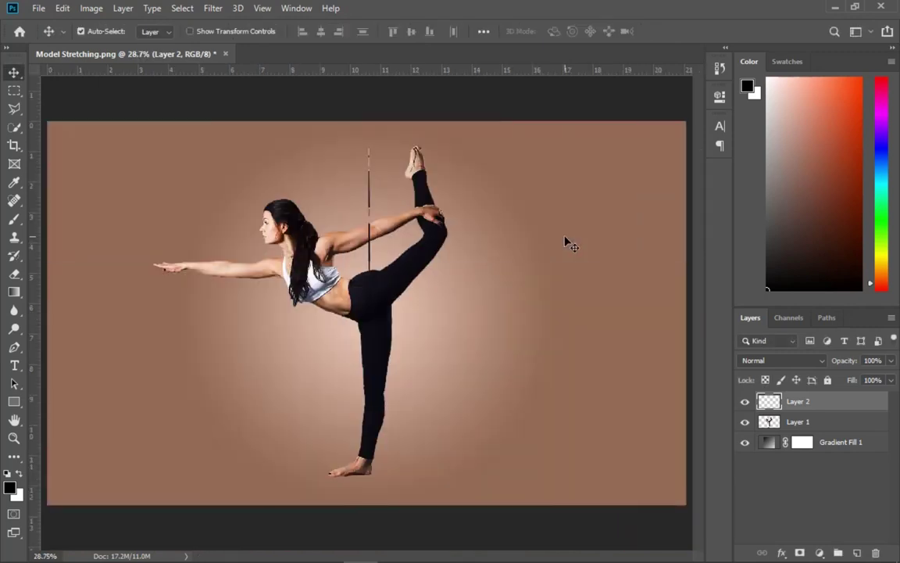
key("z")
left_click(528, 278, "alt")
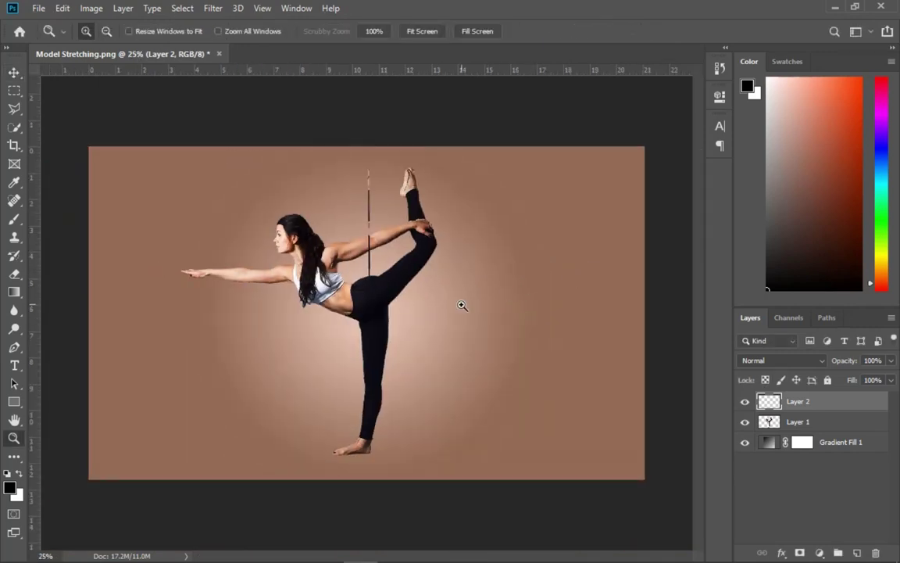
key("ctrl+t")
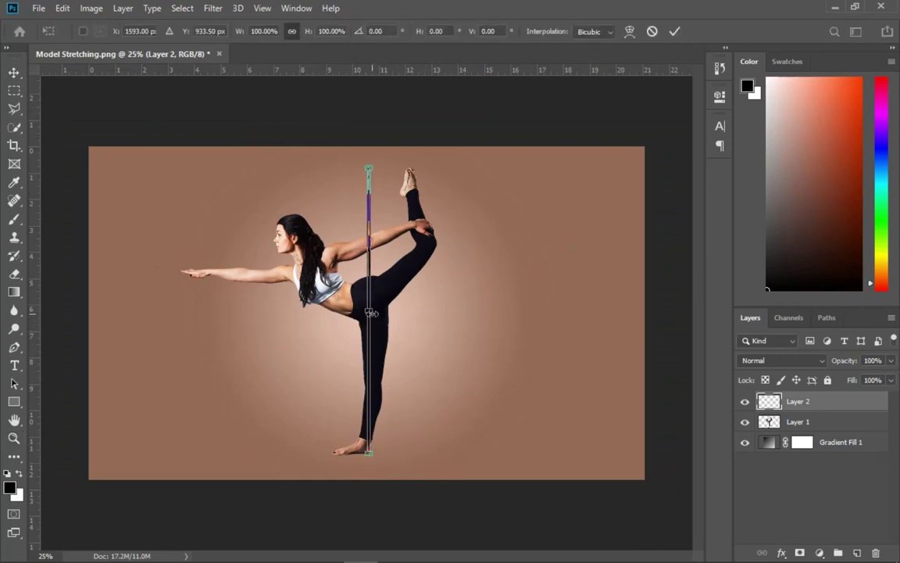
left_click_drag(371, 311, 678, 300)
left_click_drag(367, 310, 108, 292)
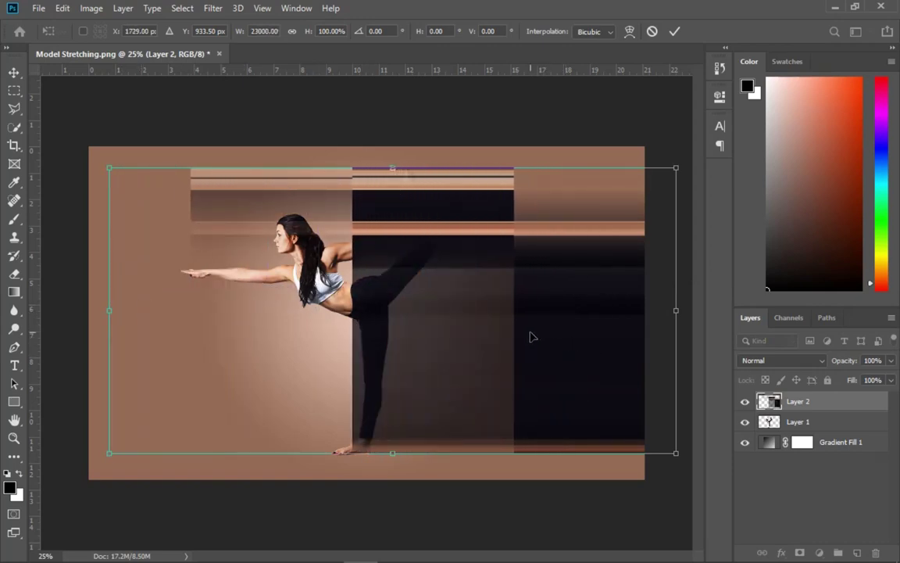
key("Return")
key("ctrl+alt+f")
key("z")
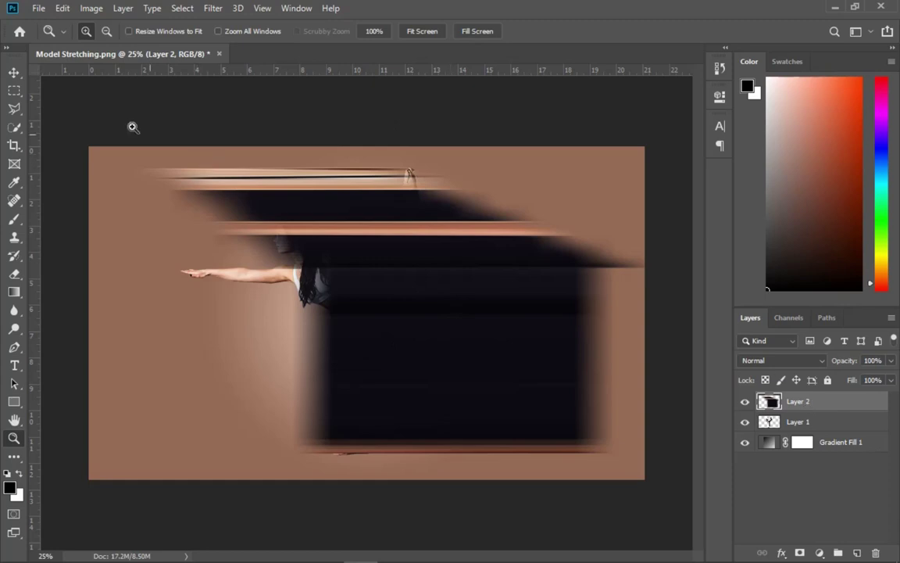
- Copy a thin full-height vertical strip from the stretched Layer 2 to a new layer, delete Layer 2 and make the new strip active
left_click(14, 92)
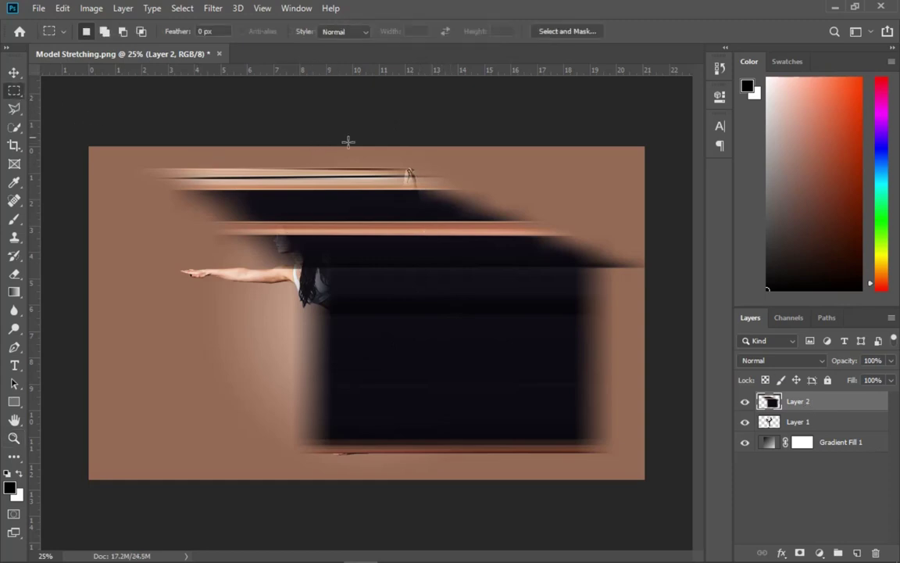
left_click_drag(362, 163, 360, 469)
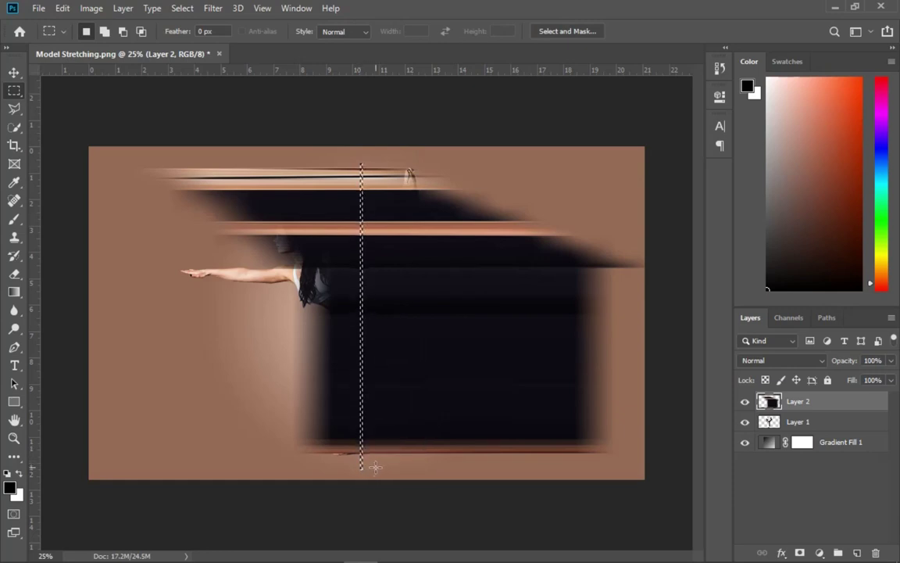
key("ctrl+j")
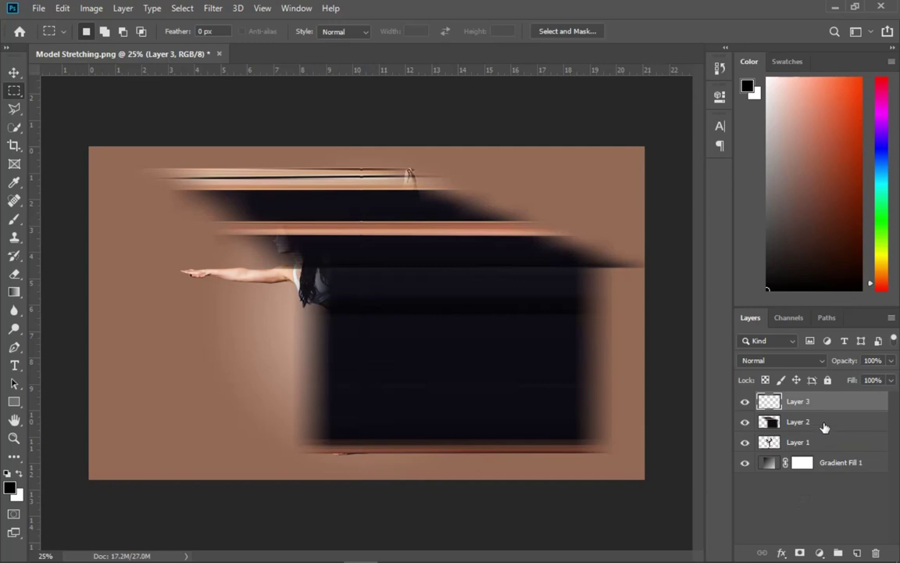
left_click(825, 427)
key("v")
key("Delete")
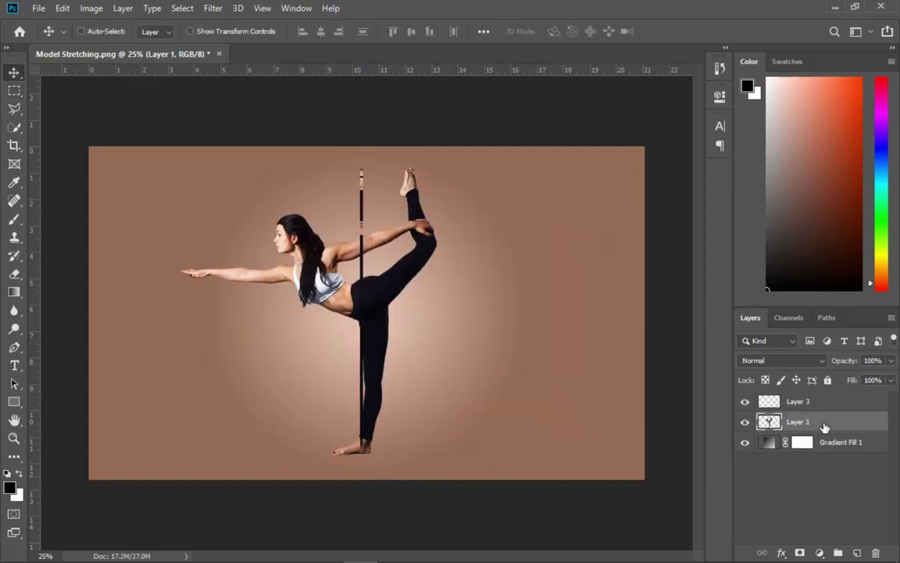
left_click(817, 402)
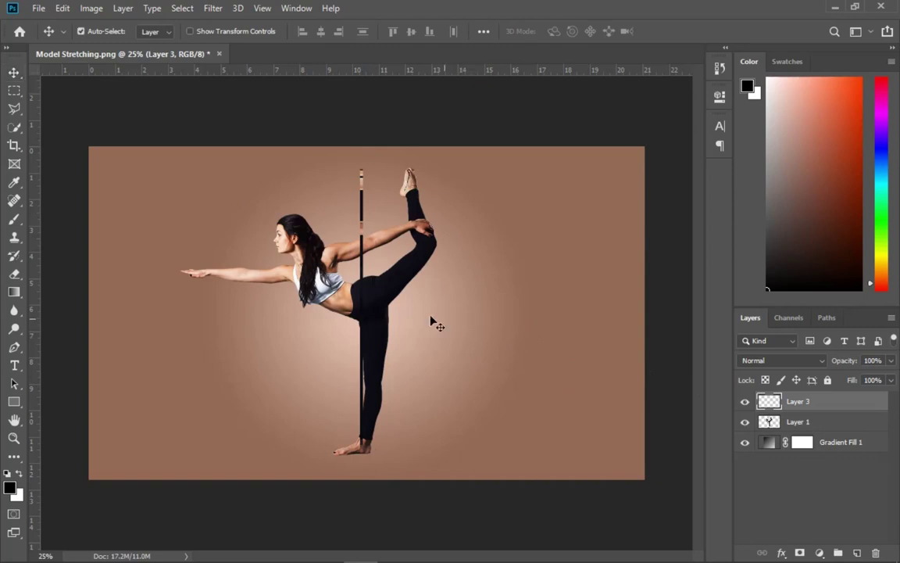
- Stretch the strip on Layer 3 horizontally to about 19382% width and move it to cover the full canvas width
key("ctrl+t")
left_click_drag(365, 310, 707, 248)
left_click_drag(360, 310, 178, 307)
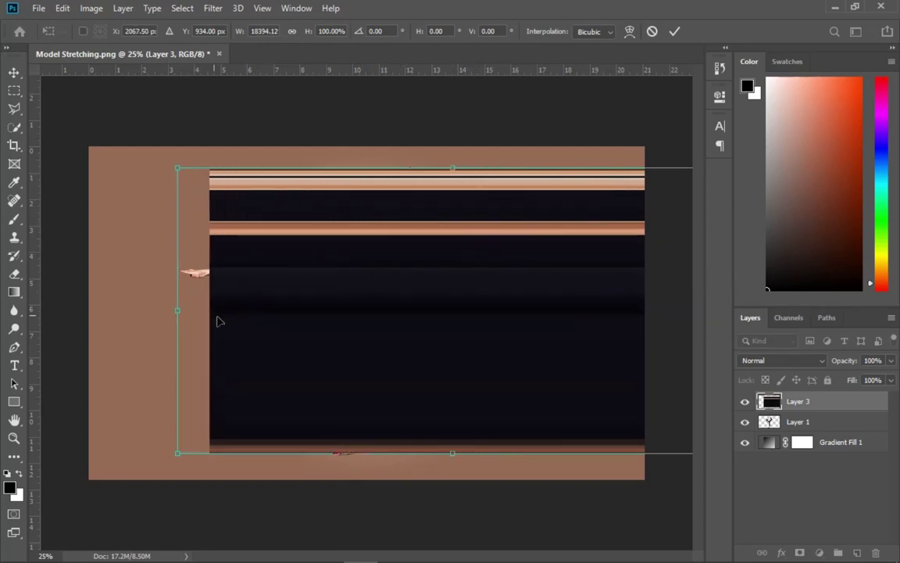
left_click_drag(179, 309, 149, 307)
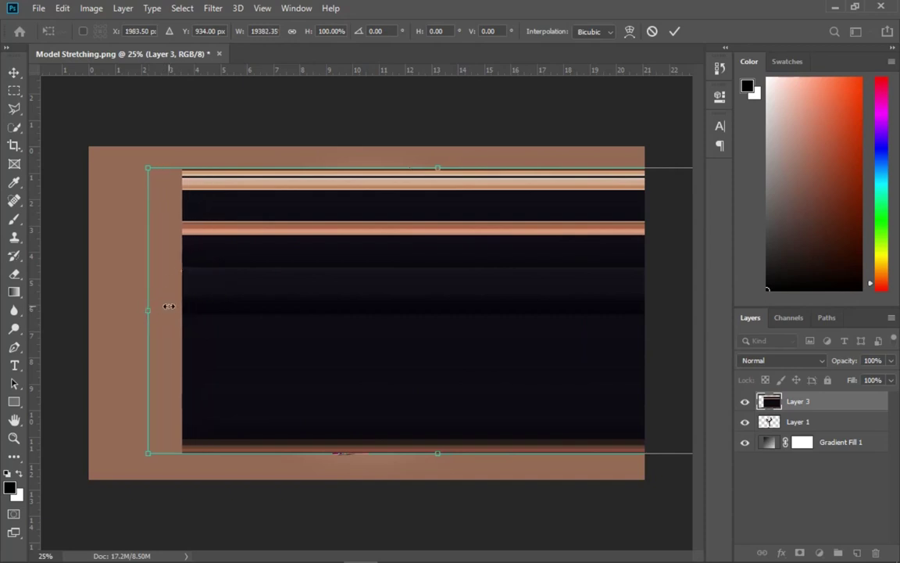
key("Return")
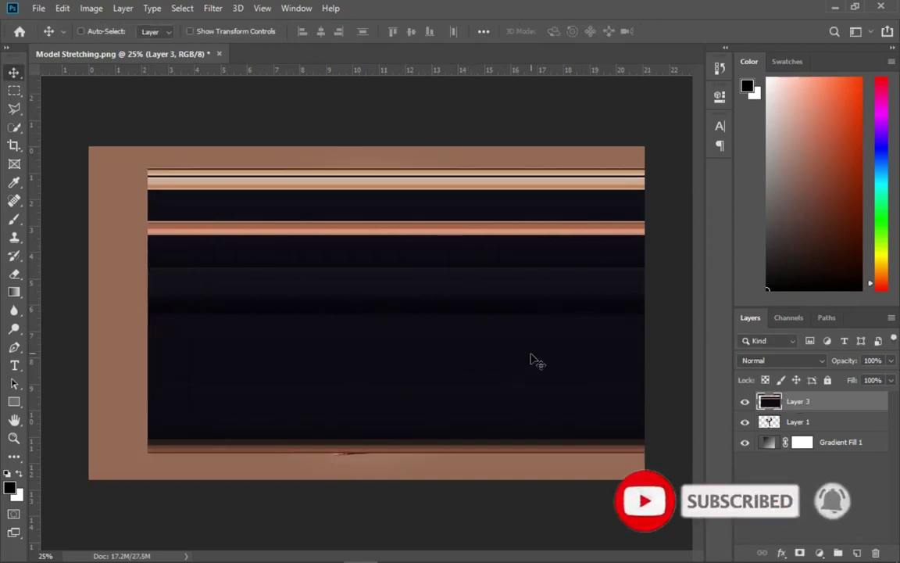
left_click_drag(517, 354, 446, 349)
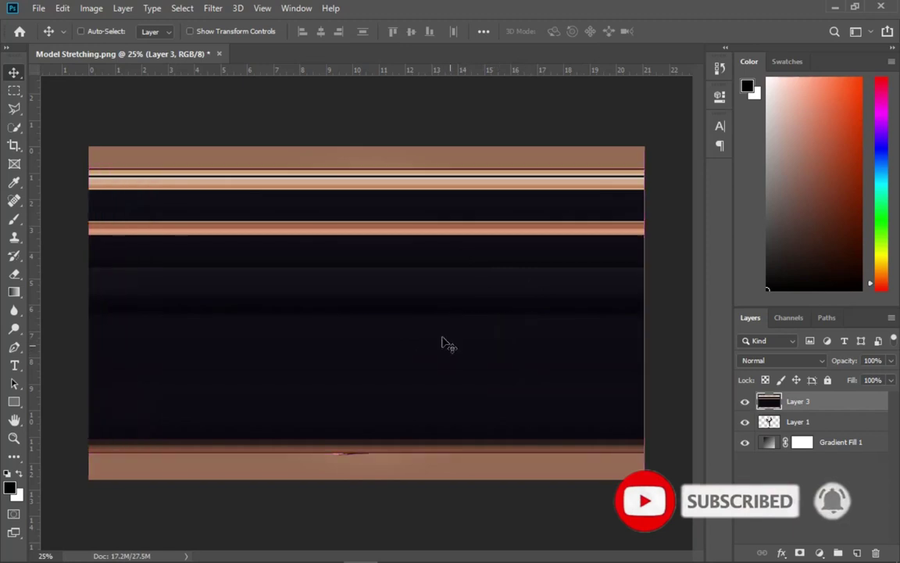
- Apply the Polar Coordinates filter to Layer 3 with the Rectangular to Polar option
left_click(213, 8)
mouse_move(287, 194)
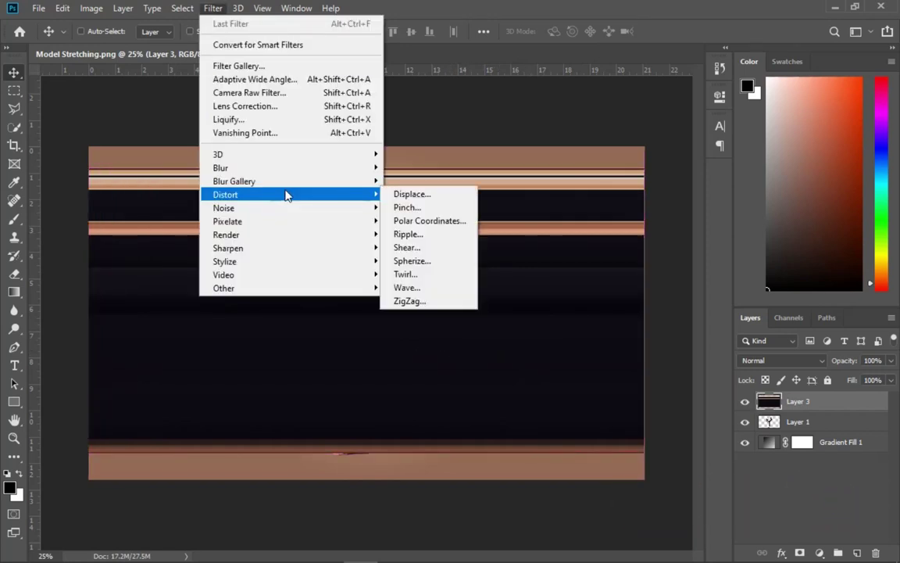
left_click(421, 223)
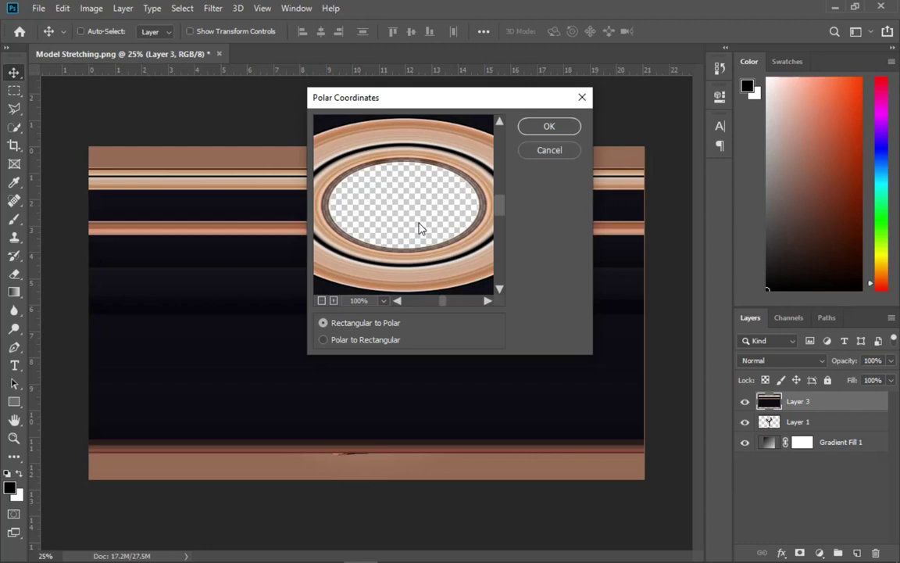
left_click(565, 127)
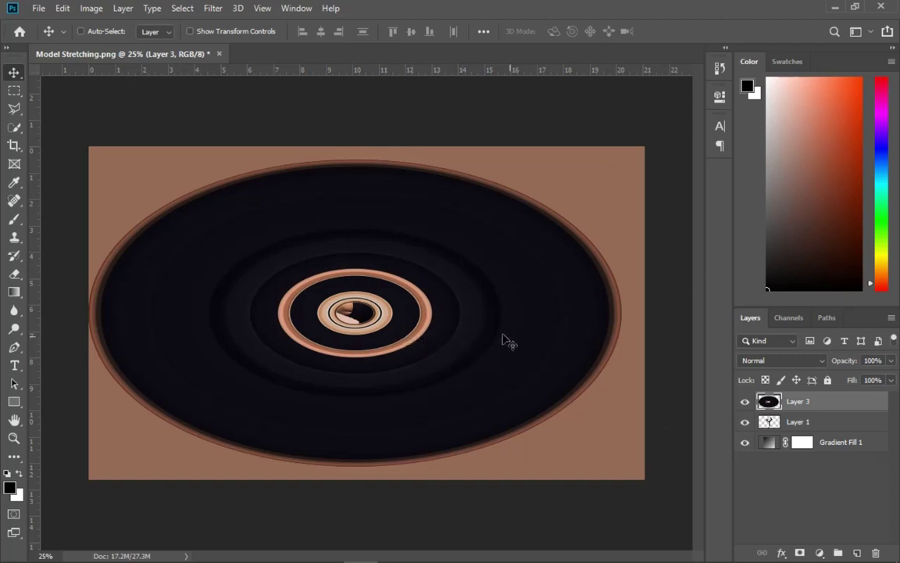
- Squeeze the wide ellipse on Layer 3 horizontally around its center with Free Transform until it forms a round circle
left_click_drag(508, 343, 473, 337)
key("ctrl")
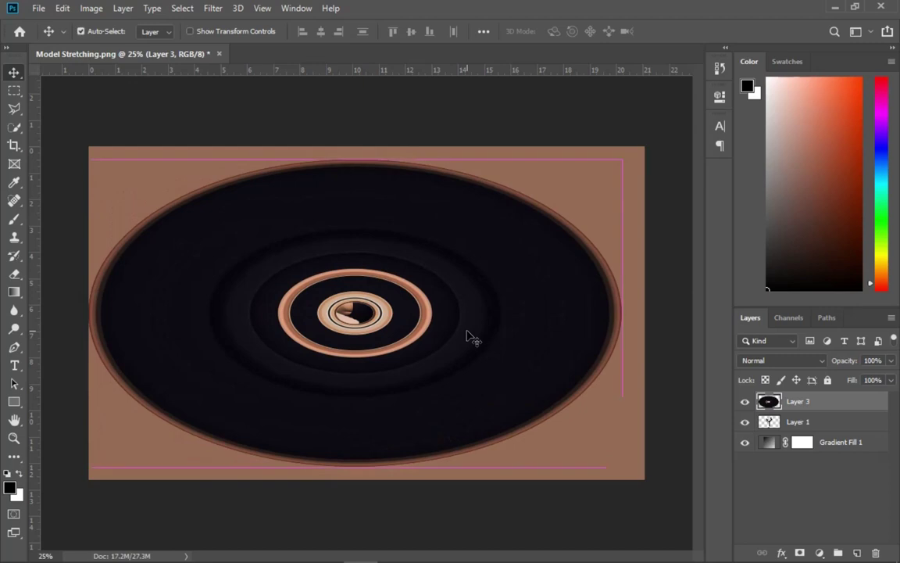
key("ctrl+t")
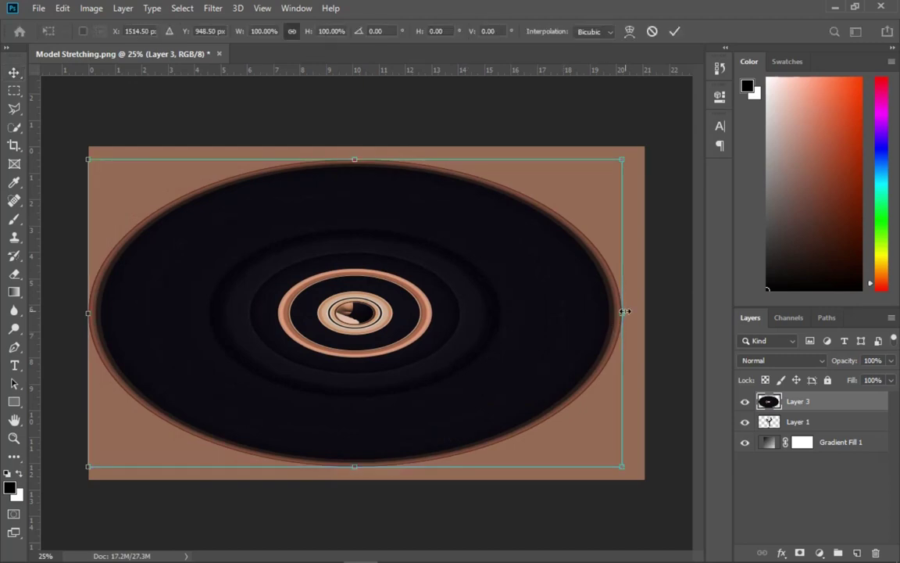
left_click_drag(623, 312, 514, 321)
key("Return")
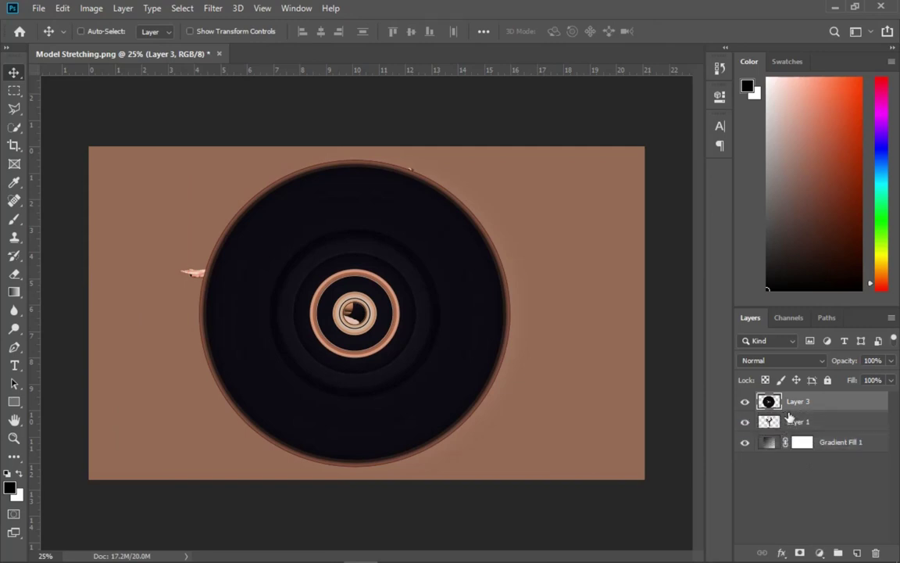
- Place Layer 3 below Layer 1 so the woman stands in front of the circle, and scale the circle to about 96.51%
key("ctrl+bracketleft")
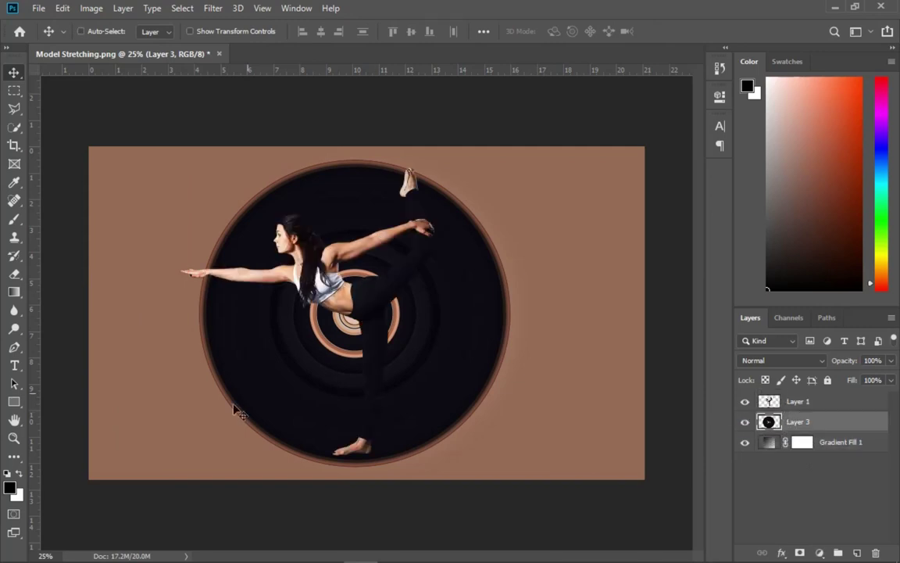
scroll(453, 269, "down", 1)
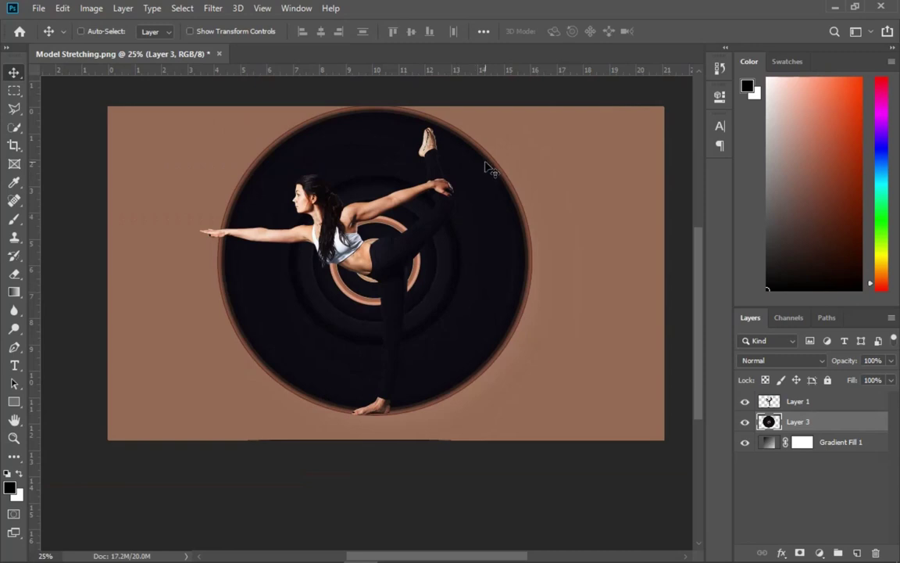
key("ctrl+t")
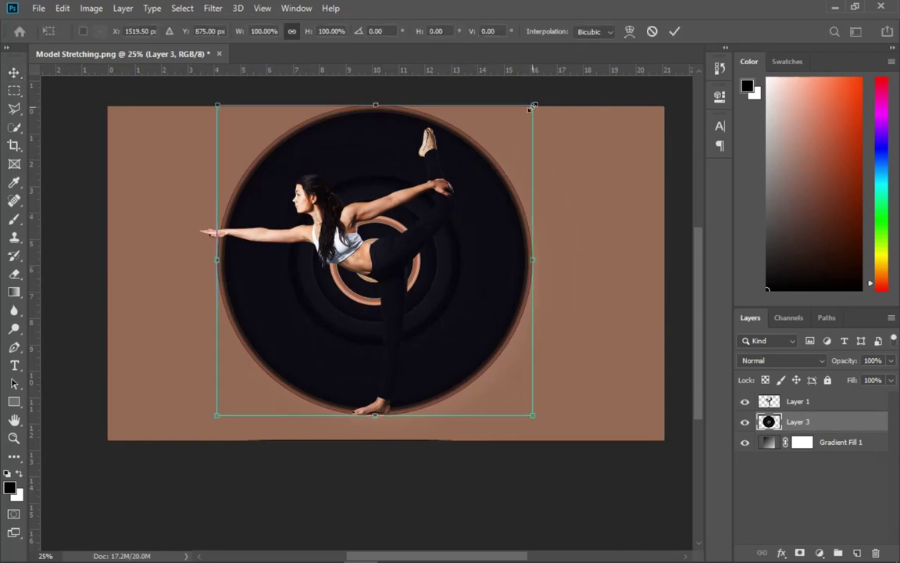
left_click_drag(532, 108, 518, 116)
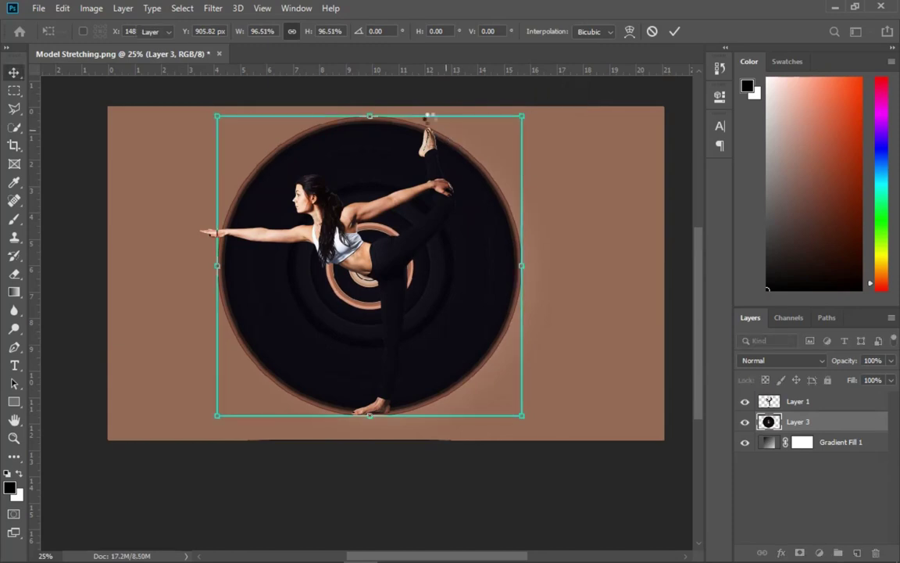
key("Return")
- Examine up close how the circle's upper edge lines up with the toes of the raised foot, and return to the full canvas
key("z")
left_click(430, 118)
left_click(429, 125)
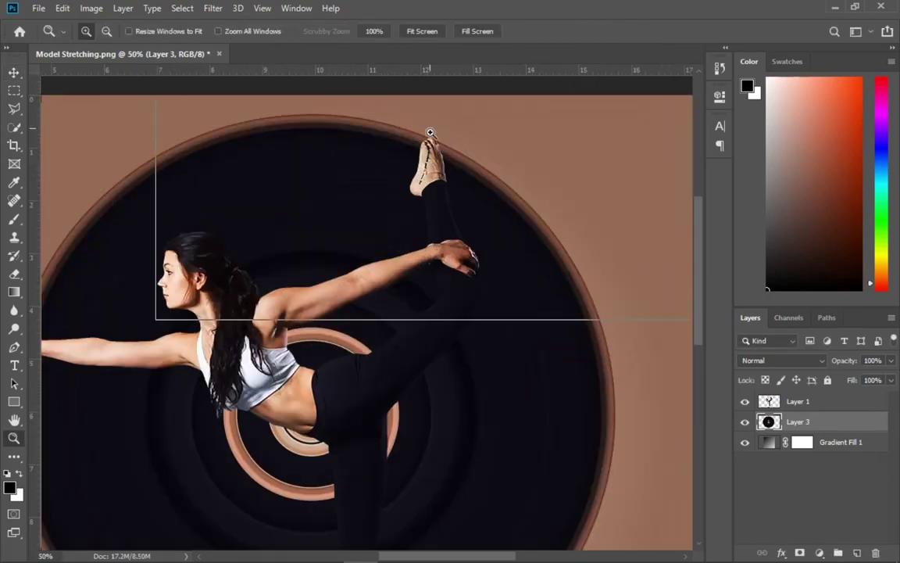
left_click(434, 152)
left_click(435, 154)
key("v")
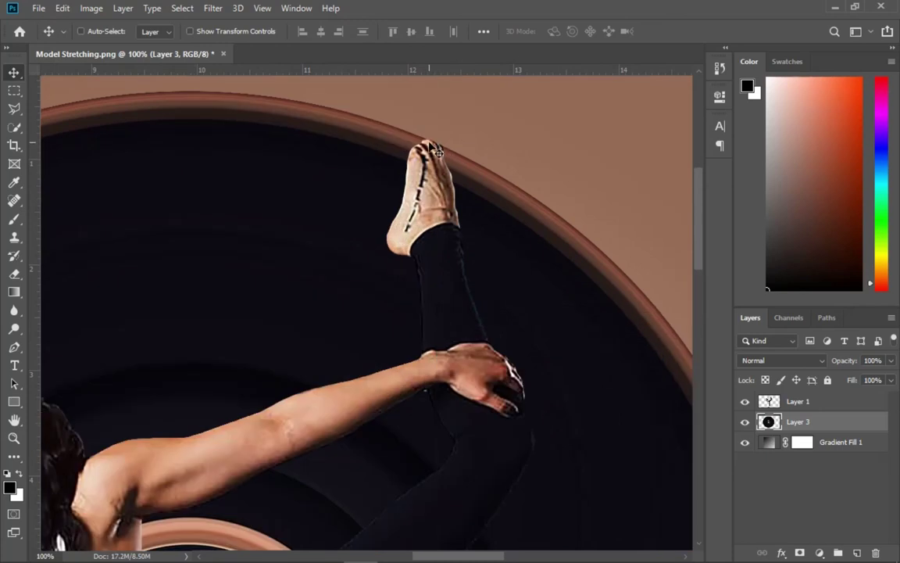
key("z")
left_click(435, 157, "alt")
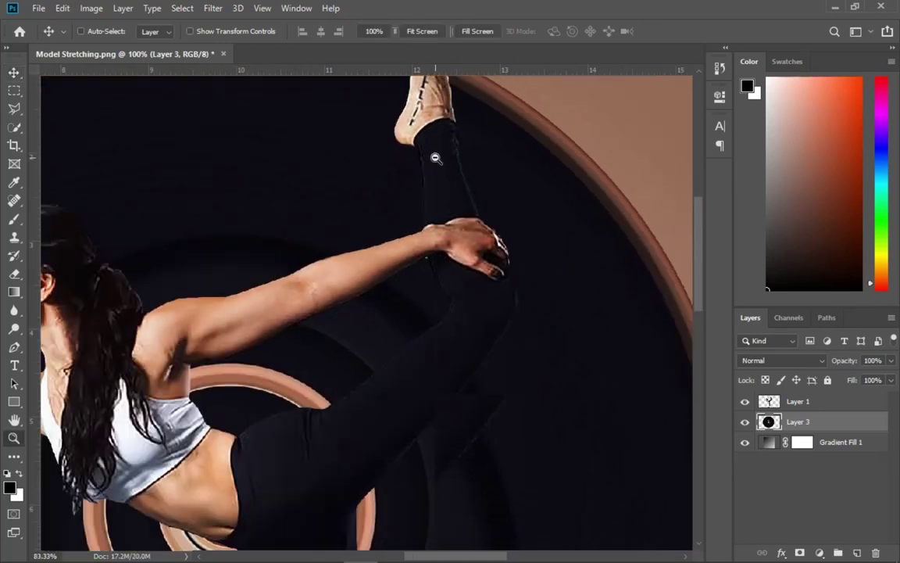
left_click(436, 156, "alt")
left_click(435, 157, "alt")
left_click(436, 156, "alt")
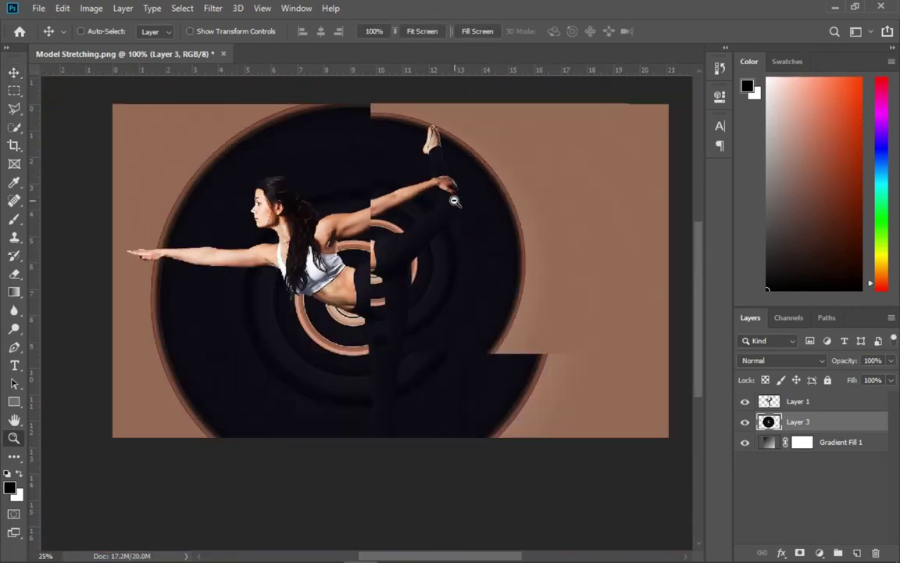
key("v")
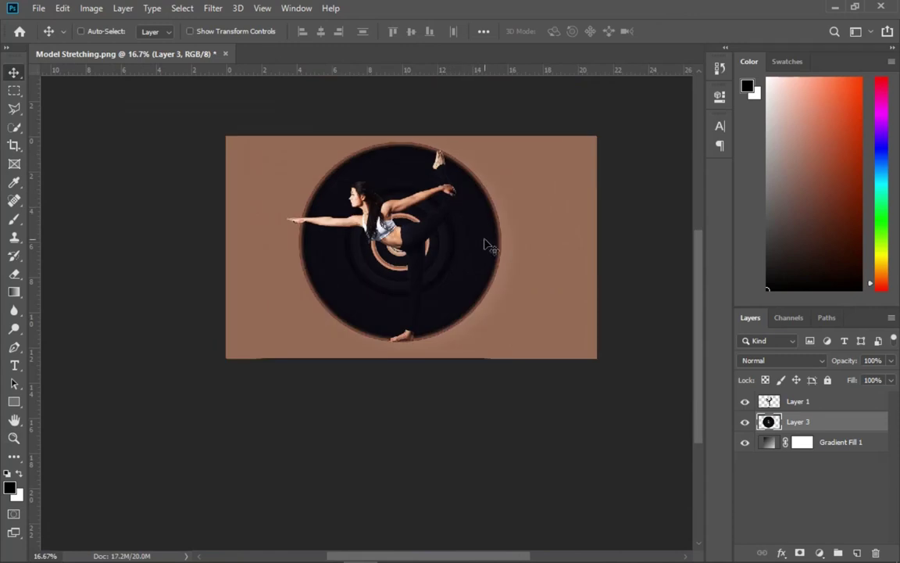
key("z")
left_click(458, 245)
key("v")
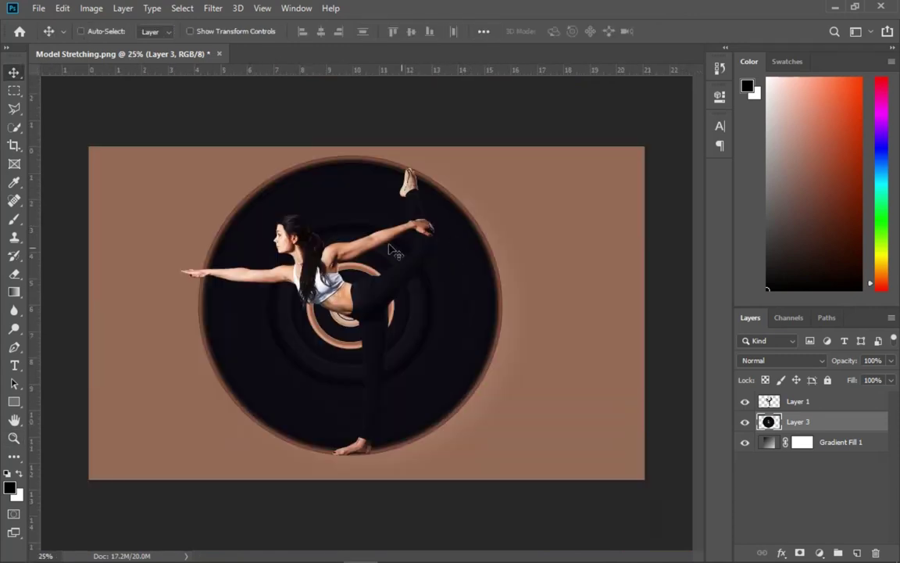
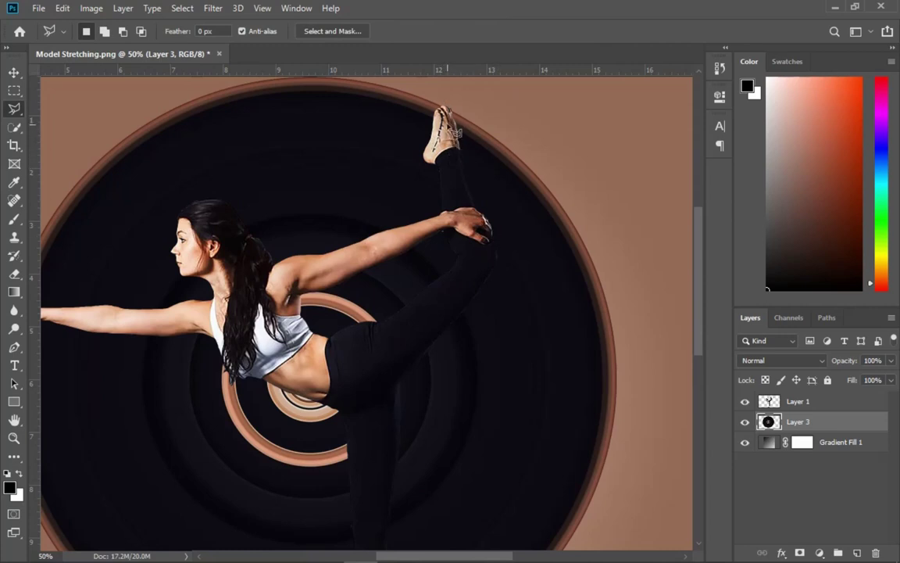
- Select the circle's left part with the Polygonal Lasso, tracing from the raised toes down both legs to the standing foot and around outside the circle
left_click(442, 102)
left_click(458, 211)
left_click(468, 298)
left_click(381, 367)
scroll(381, 447, "down", 5)
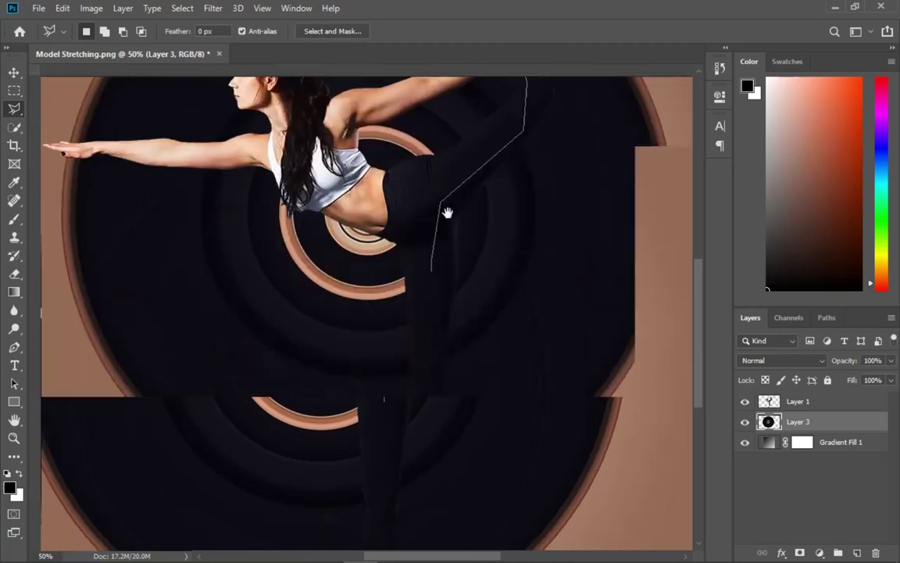
left_click(430, 375)
left_click(407, 389)
left_click(370, 403)
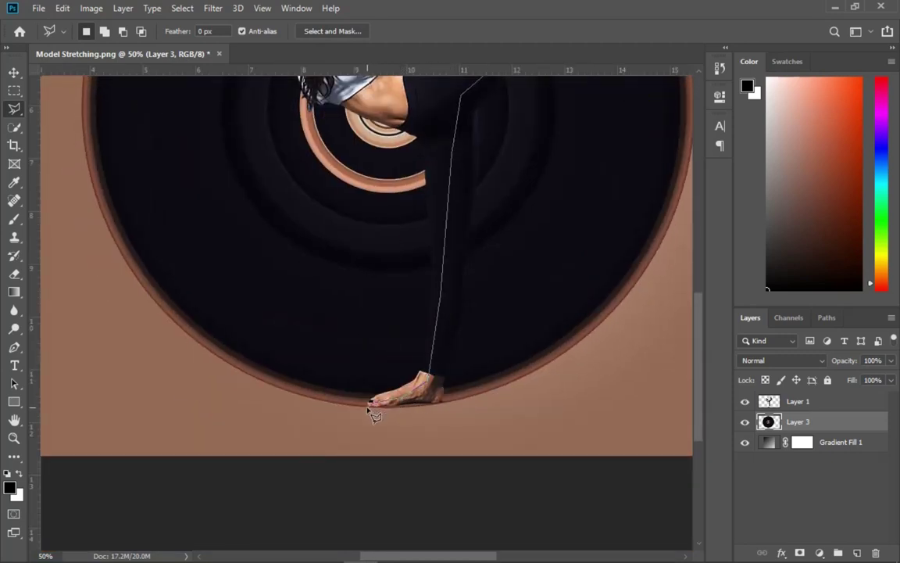
scroll(312, 422, "down", 2)
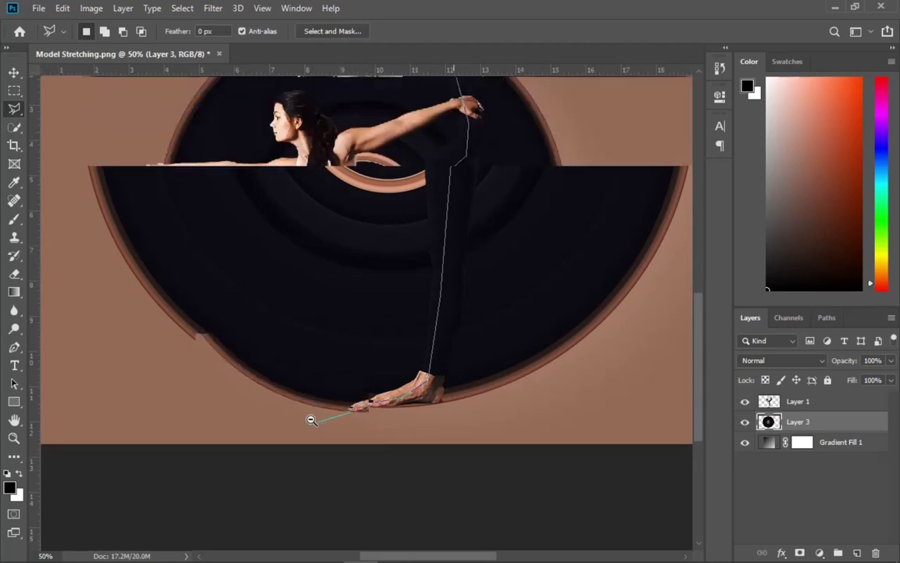
left_click(303, 465)
left_click(168, 454)
left_click(142, 251)
left_click(179, 124)
left_click(329, 134)
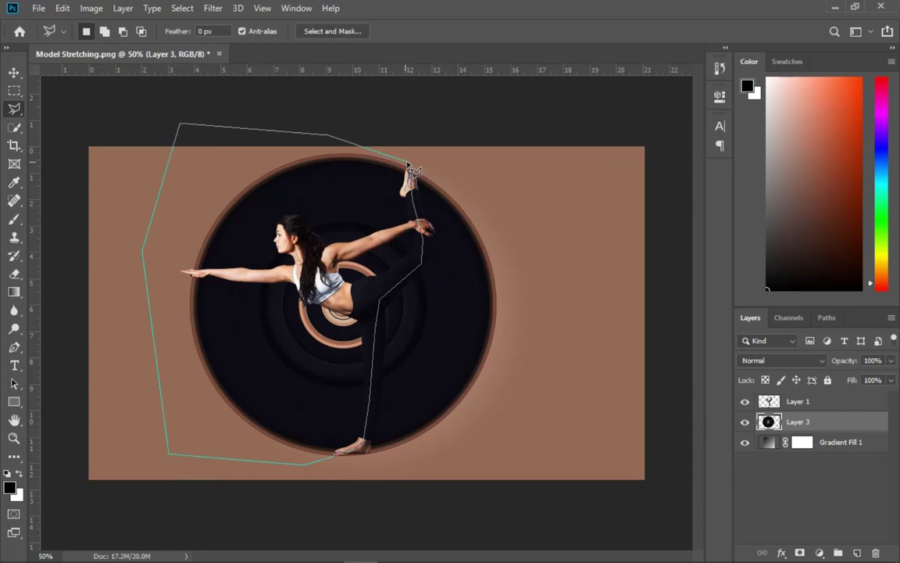
left_click(408, 165)
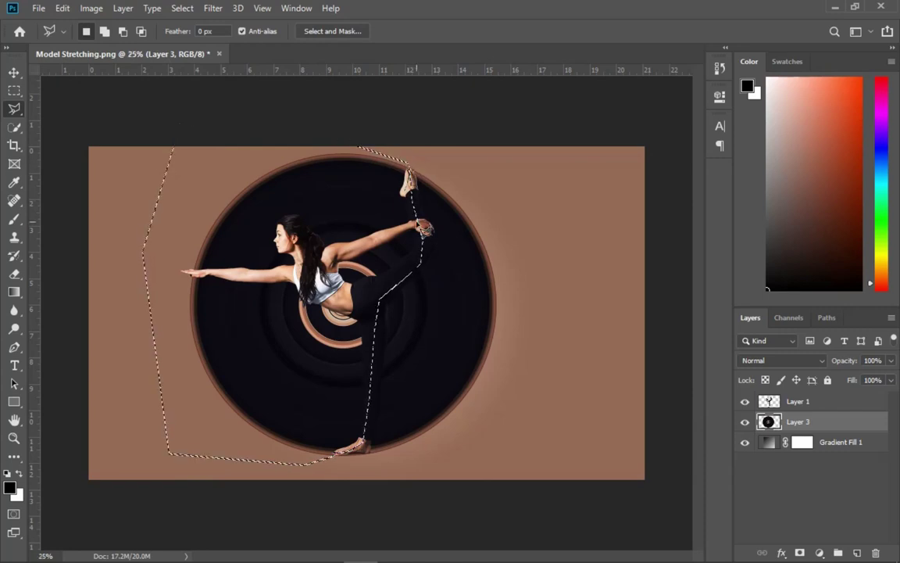
- Try deleting the selected left part of the circle from Layer 3, check the overall look, and undo the removal
key("Delete")
key("ctrl+d")
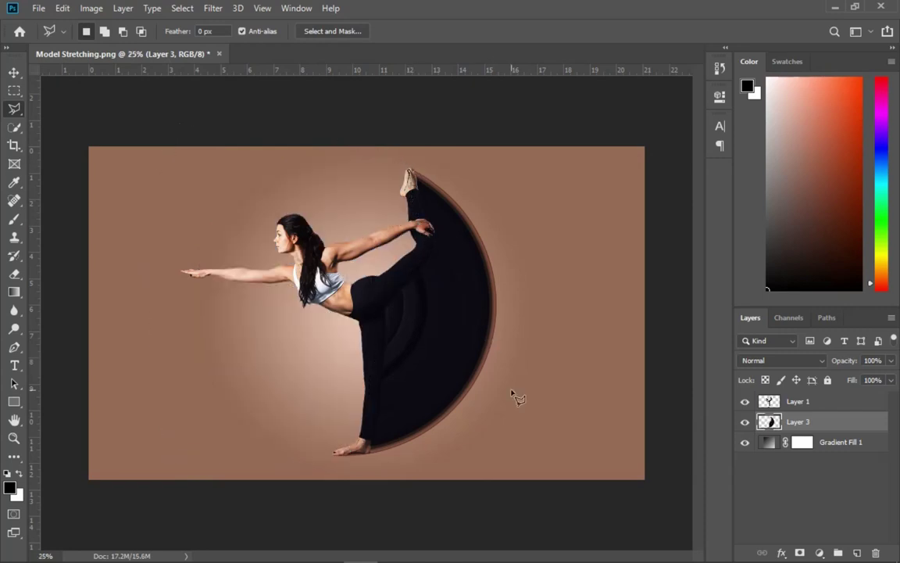
left_click(452, 336, "ctrl+alt")
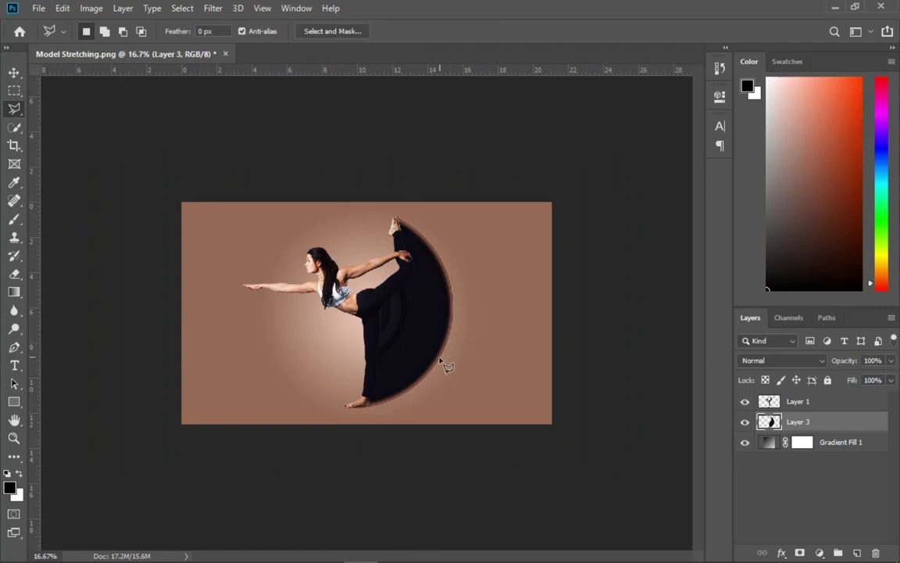
left_click(363, 304, "ctrl")
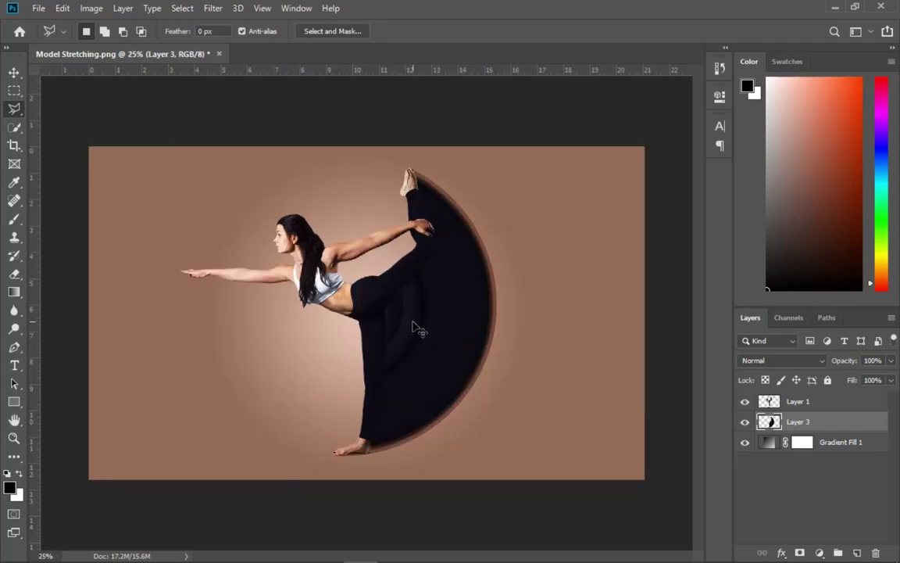
key("ctrl+z")
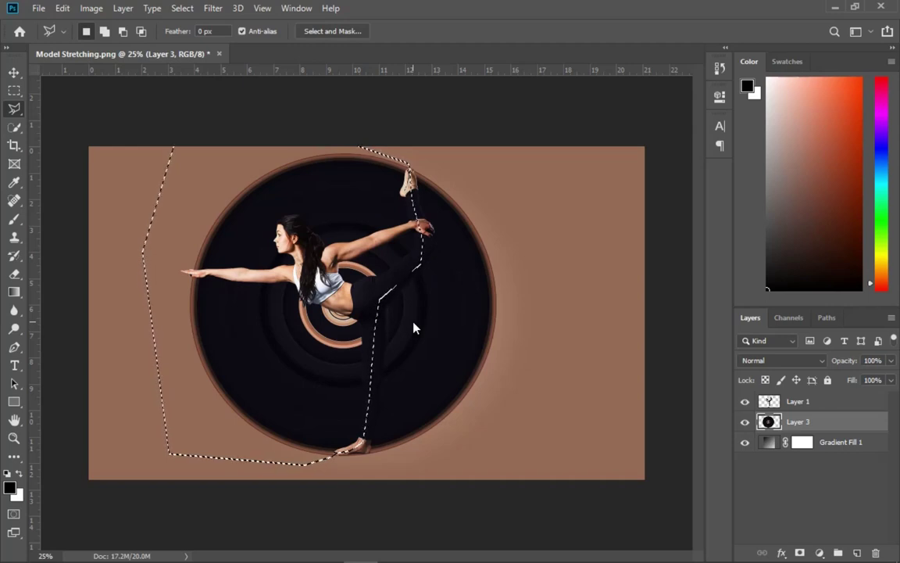
- Try keeping only the circle's left part by inverting the selection and deleting the right part, and restore the original selection
key("ctrl+shift+i")
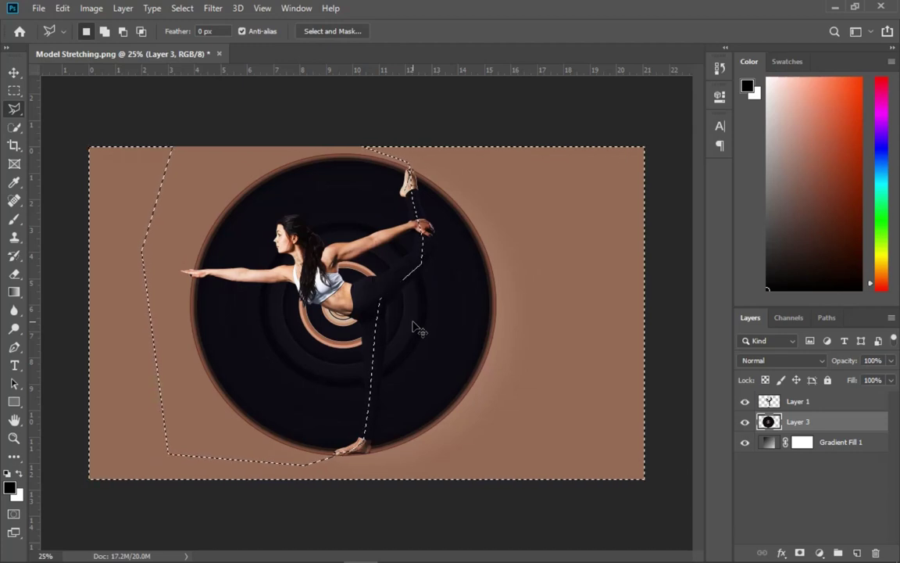
key("Delete")
key("ctrl+d")
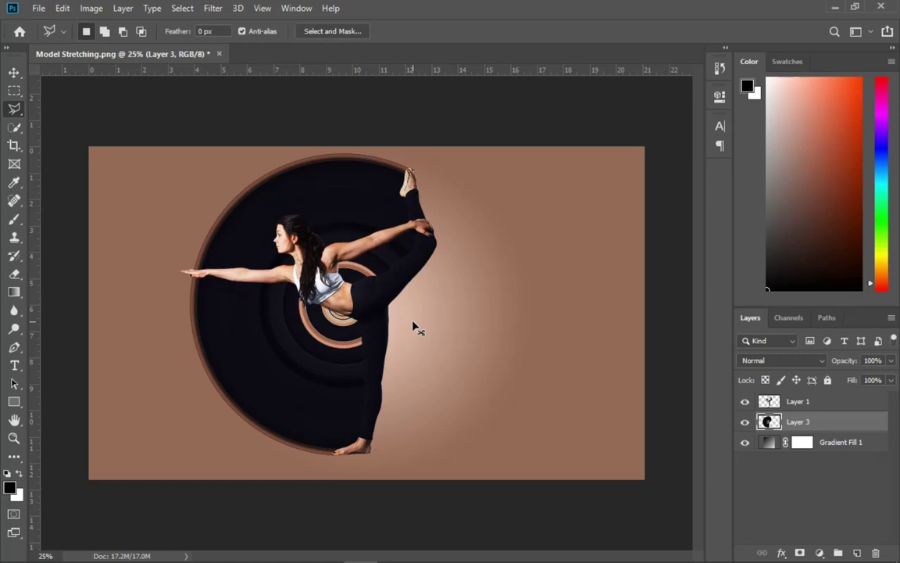
key("ctrl+z")
key("ctrl+z")
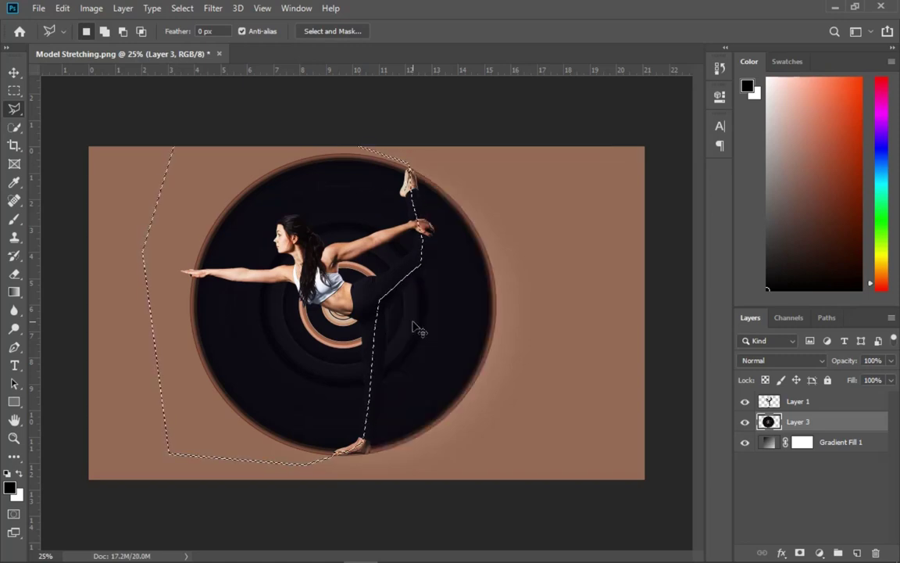
- Delete the selected left part of the circle from Layer 3, keeping the arc behind the woman's legs
key("Delete")
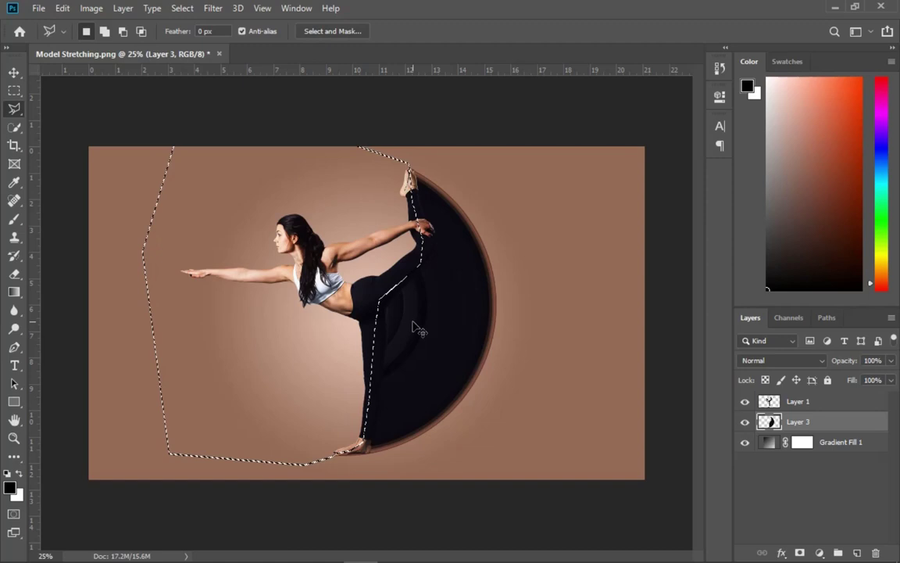
left_click(418, 342, "alt")
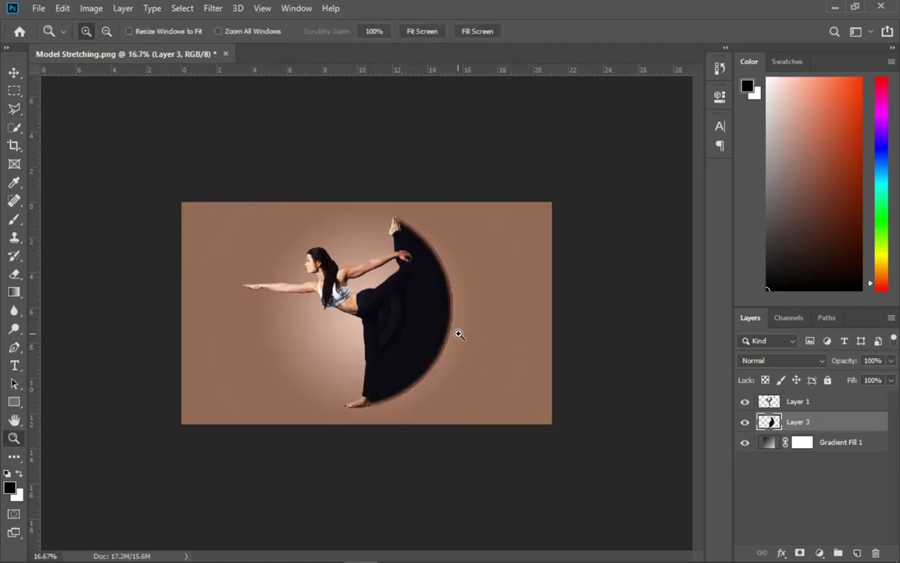
left_click(372, 342)
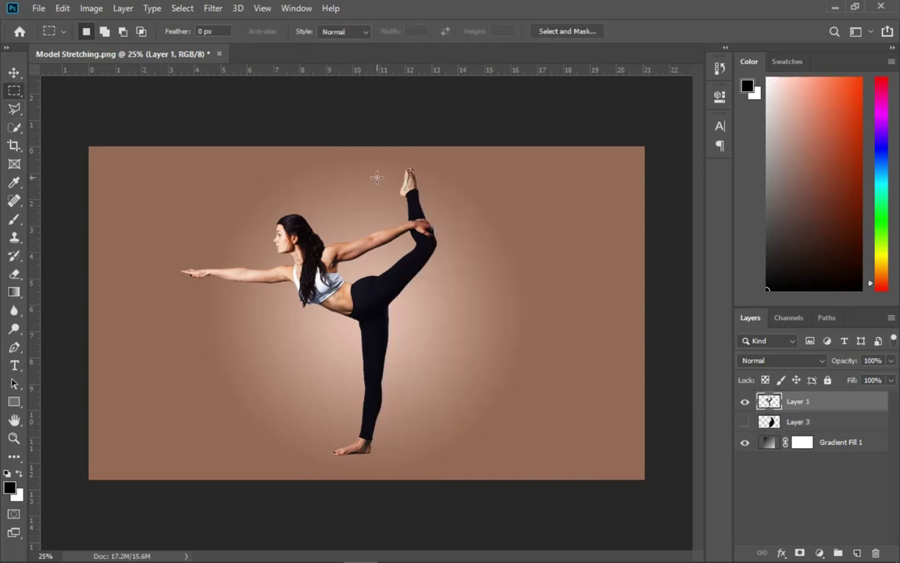
- Copy a thin vertical strip through the woman's hip and standing leg to a new layer and stretch it horizontally across most of the canvas
left_click_drag(377, 177, 372, 411)
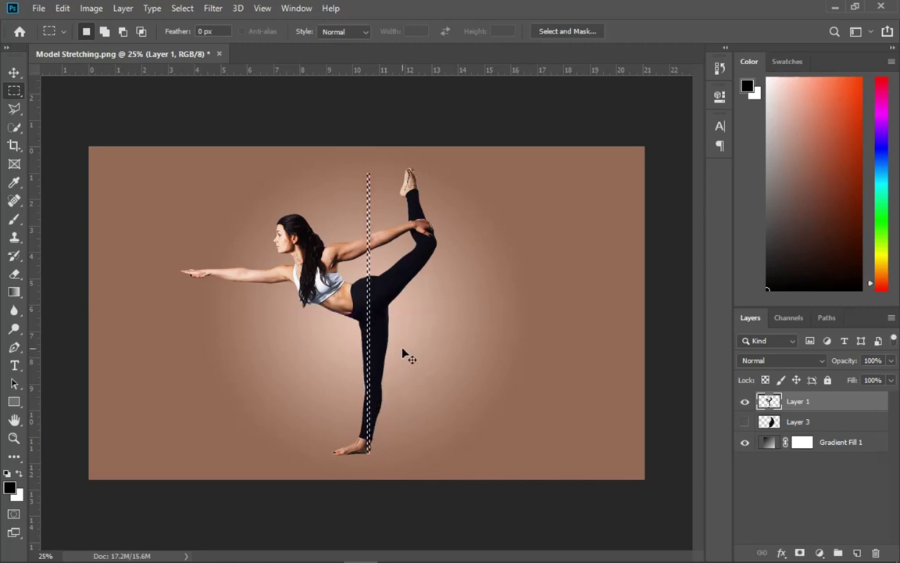
key("ctrl+j")
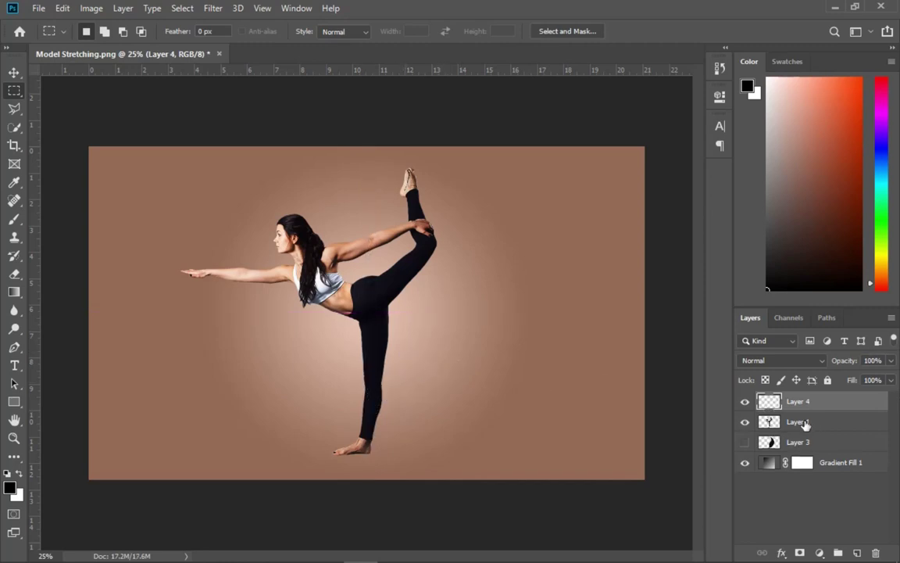
key("ctrl+t")
left_click_drag(368, 343, 669, 326)
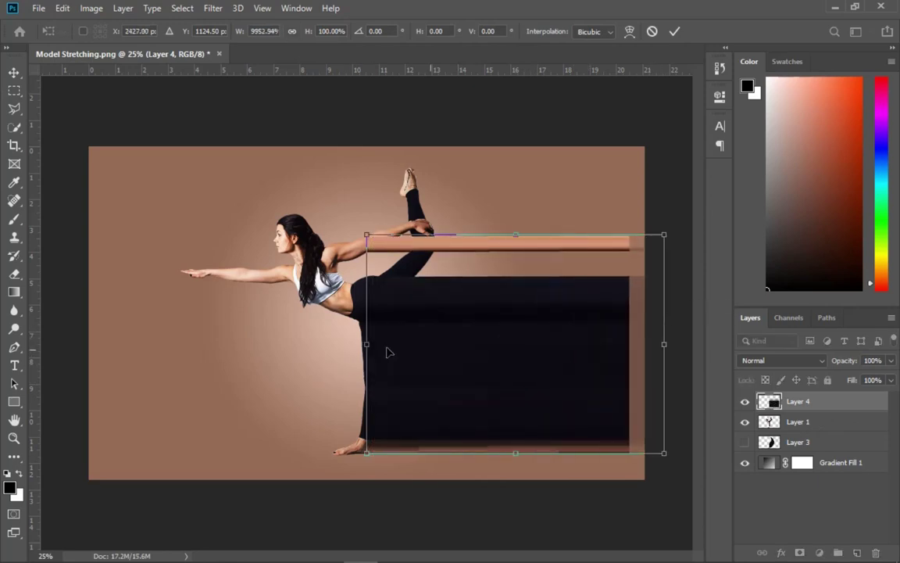
left_click_drag(366, 344, 111, 338)
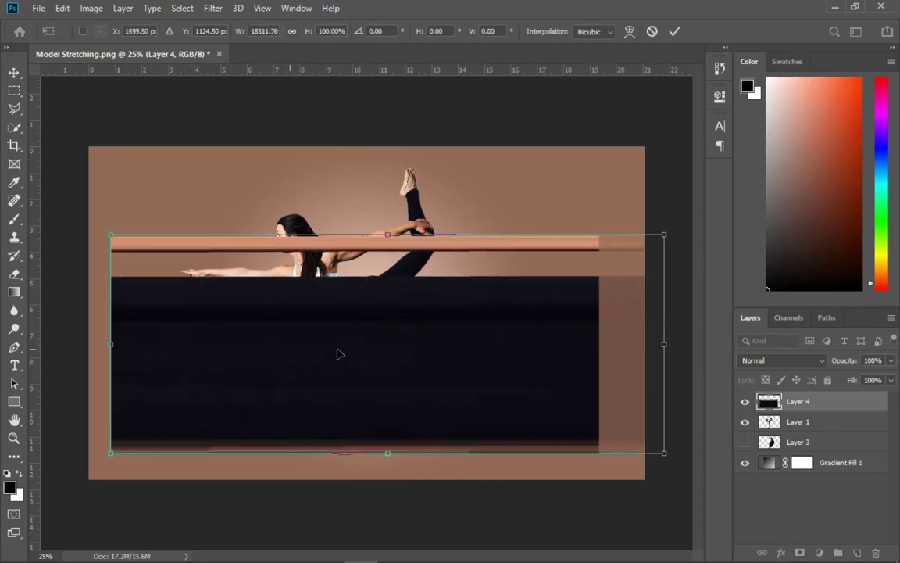
- Copy a very thin full-height vertical strip from the middle of the stretched Layer 4 to a new layer and hide Layer 4
key("m")
left_click_drag(342, 216, 344, 514)
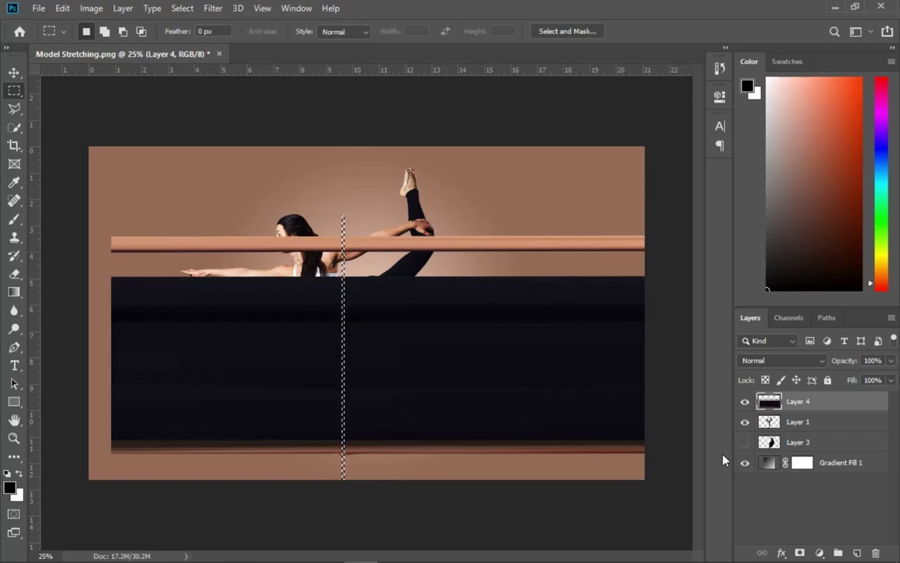
key("ctrl+j")
left_click(745, 422)
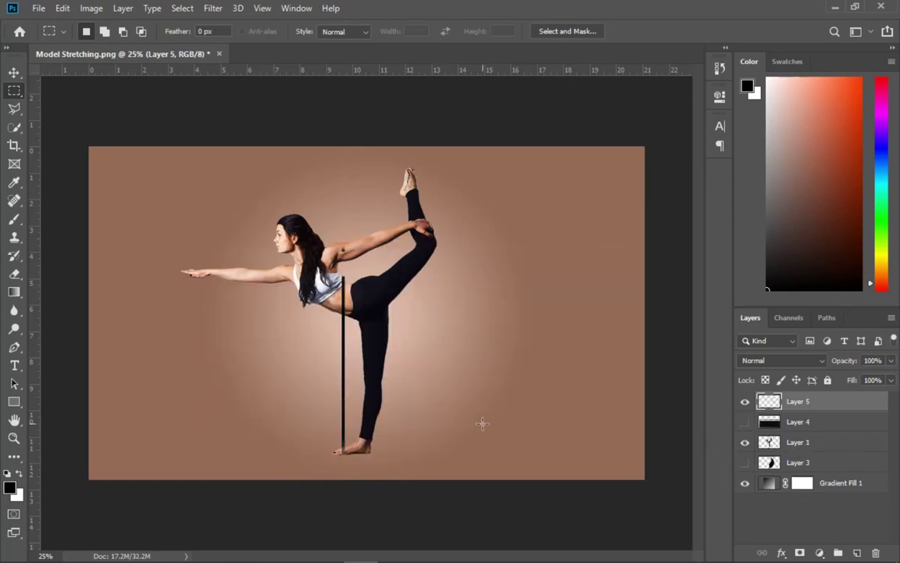
- Stretch Layer 5's strip across the canvas past its left edge and up to the raised toes, about 131% high, and place it below Layer 1
key("ctrl+t")
left_click_drag(349, 345, 637, 344)
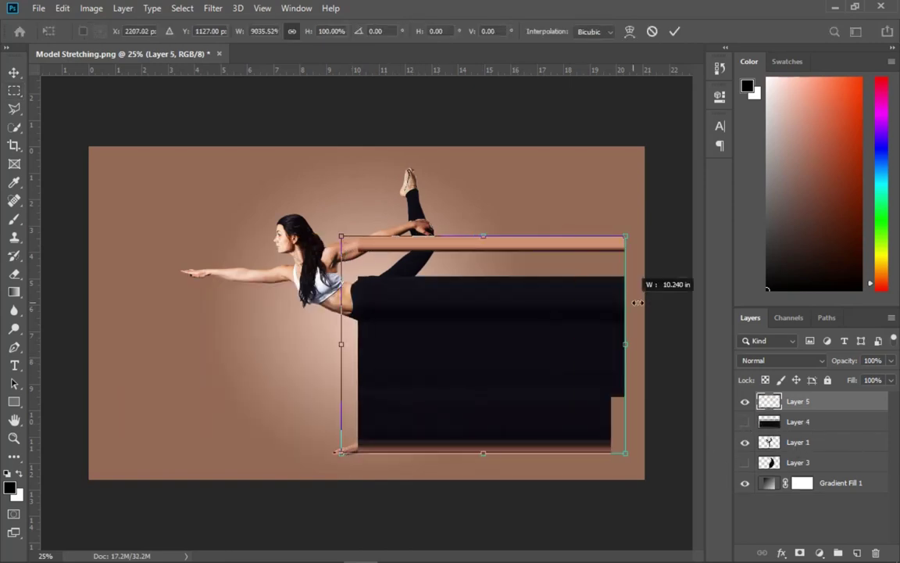
left_click_drag(337, 343, 227, 344)
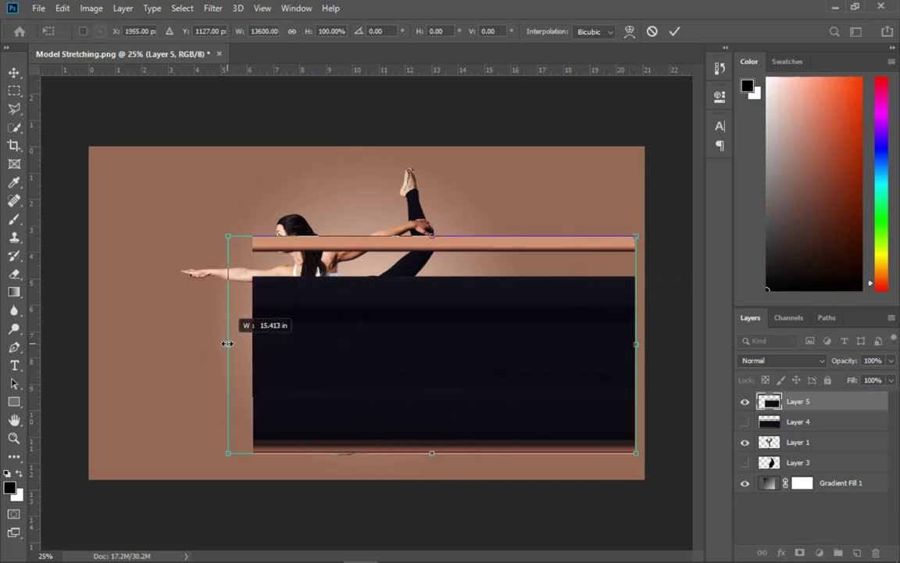
left_click_drag(432, 231, 428, 167)
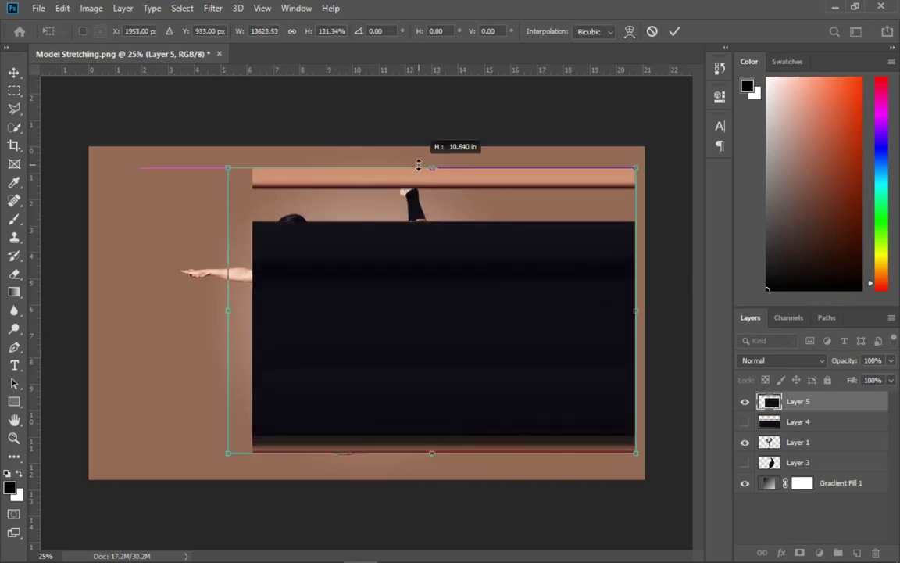
left_click_drag(224, 315, 64, 315)
key("Return")
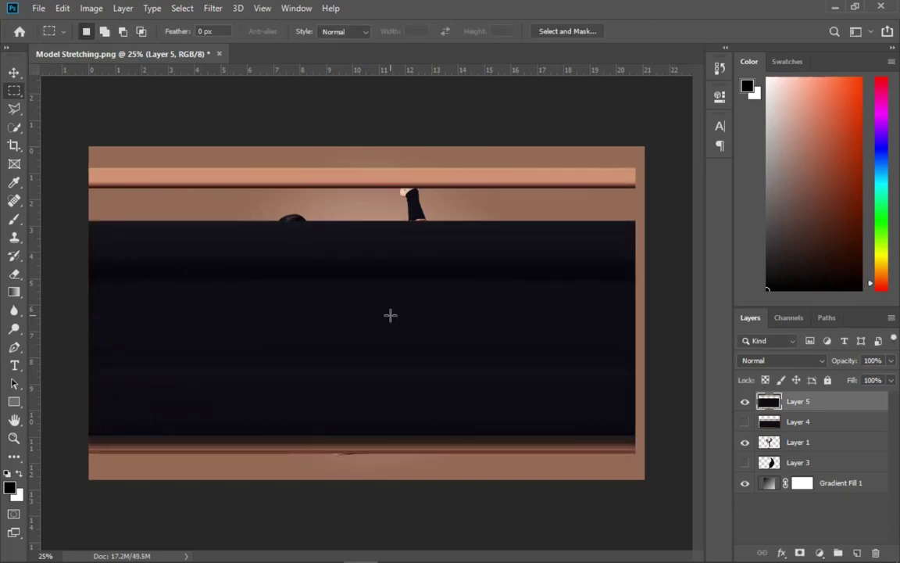
key("v")
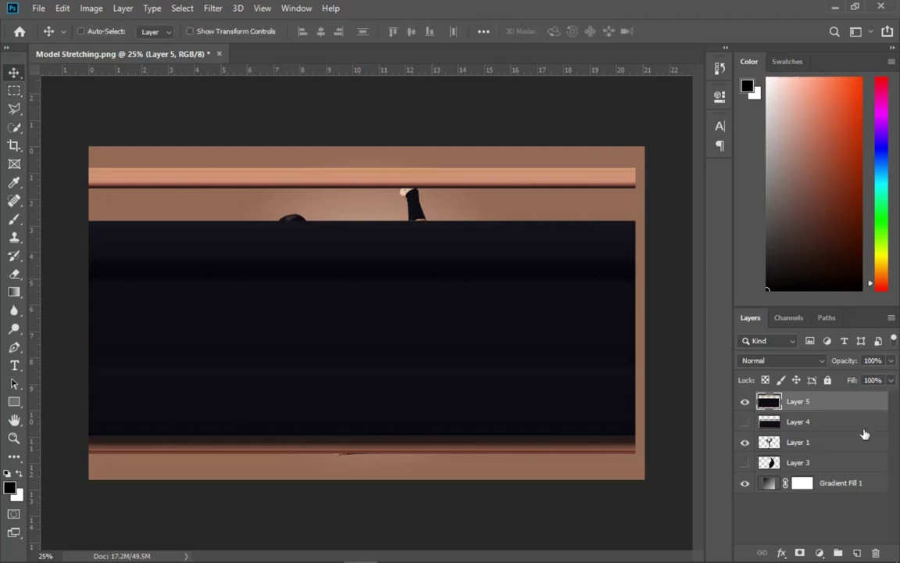
left_click_drag(796, 402, 793, 452)
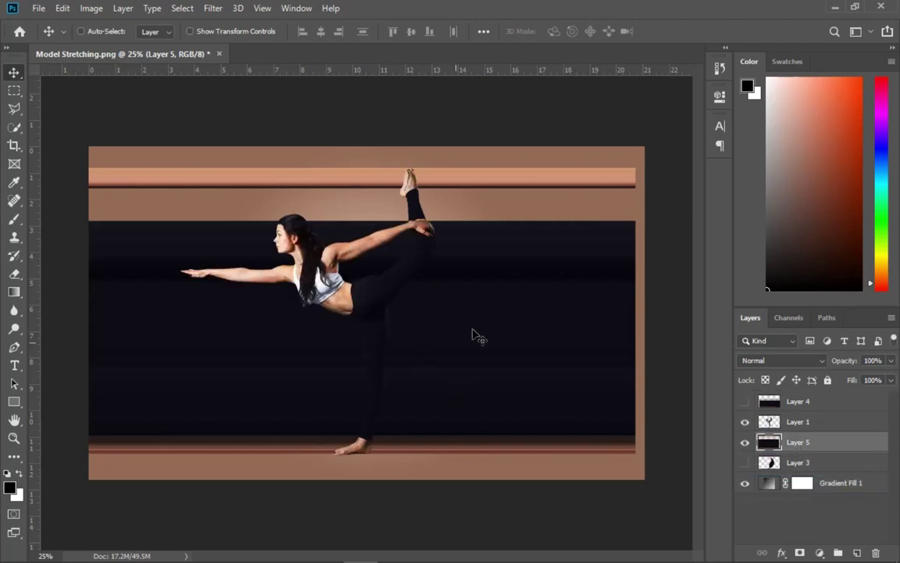
- Start warping Layer 5, bending the left half of its bottom edge strongly upward and that of its top edge downward
key("ctrl")
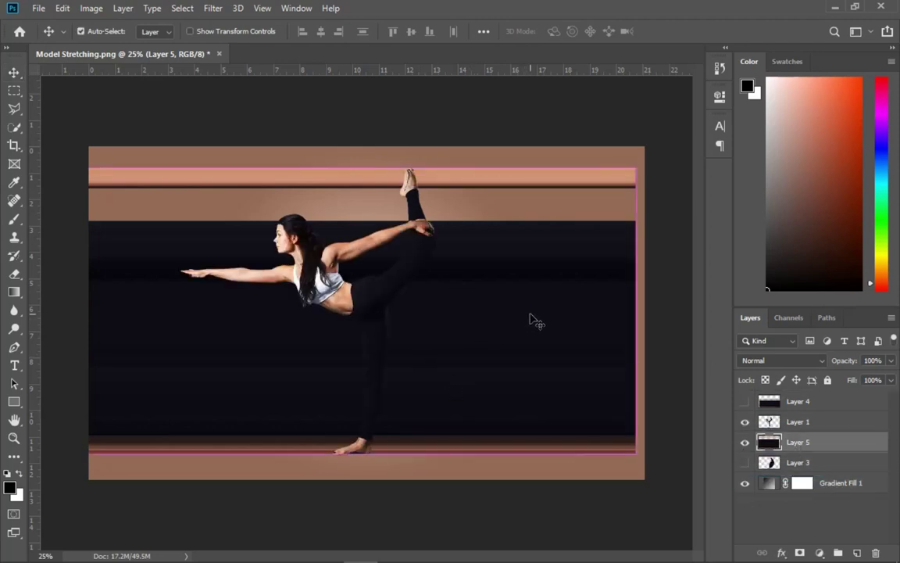
key("ctrl+t")
right_click(539, 313)
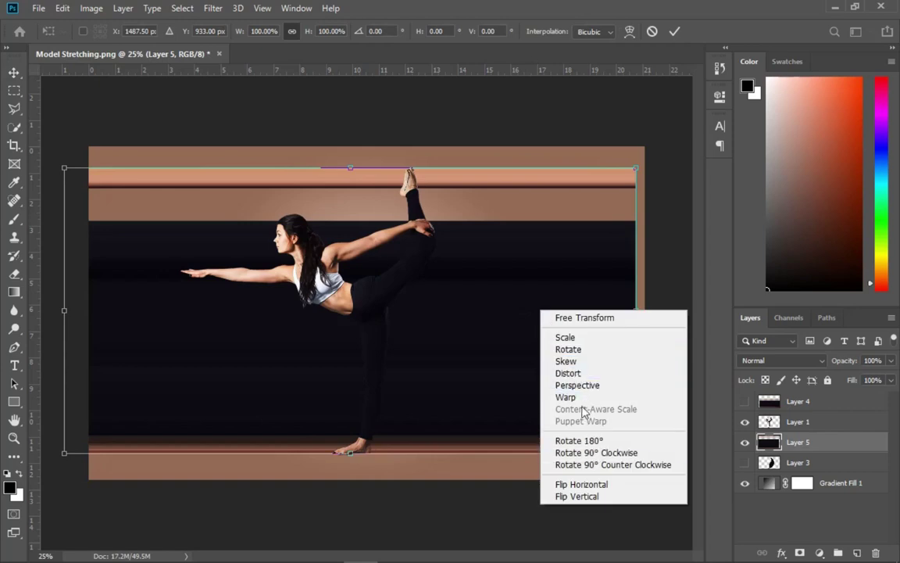
left_click(533, 395)
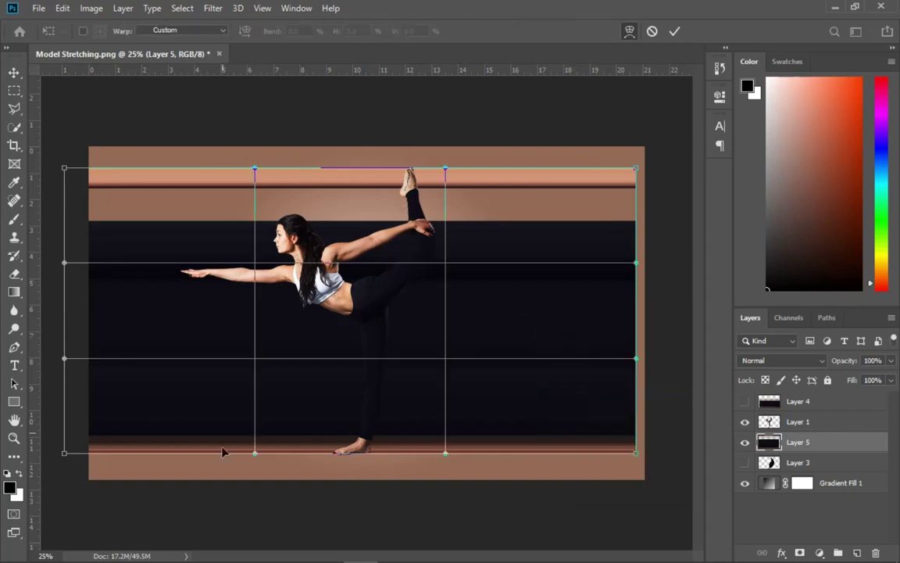
left_click_drag(254, 459, 371, 238)
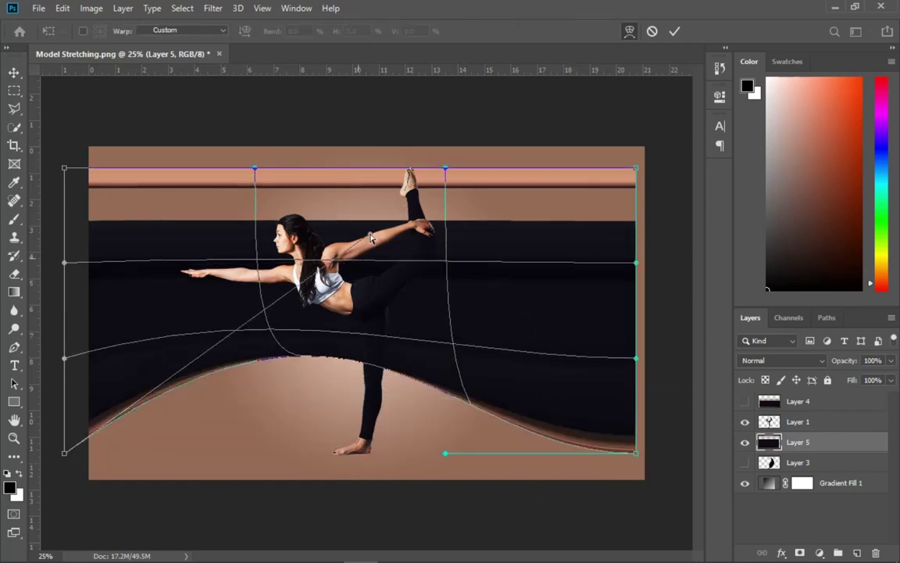
left_click_drag(256, 169, 351, 504)
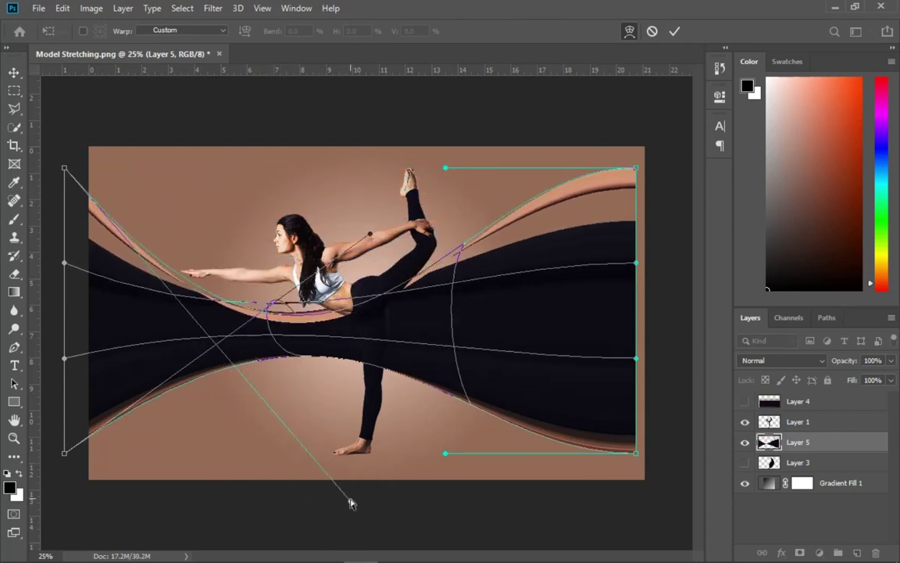
- Pull the left warp handles far beyond the canvas so the edges cross into a twisted ribbon, slightly adjust the right handles, and apply the warp
scroll(305, 325, "down", 2)
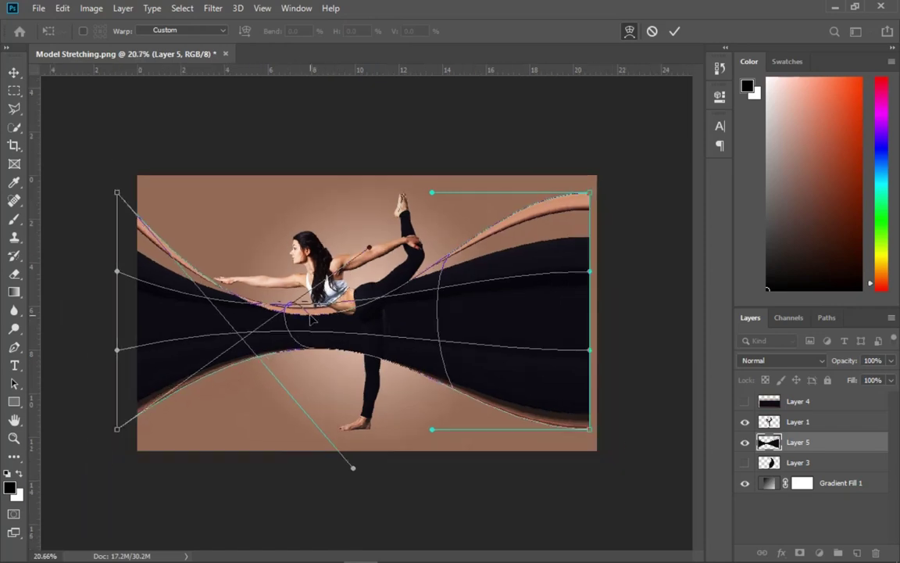
scroll(318, 323, "down", 1)
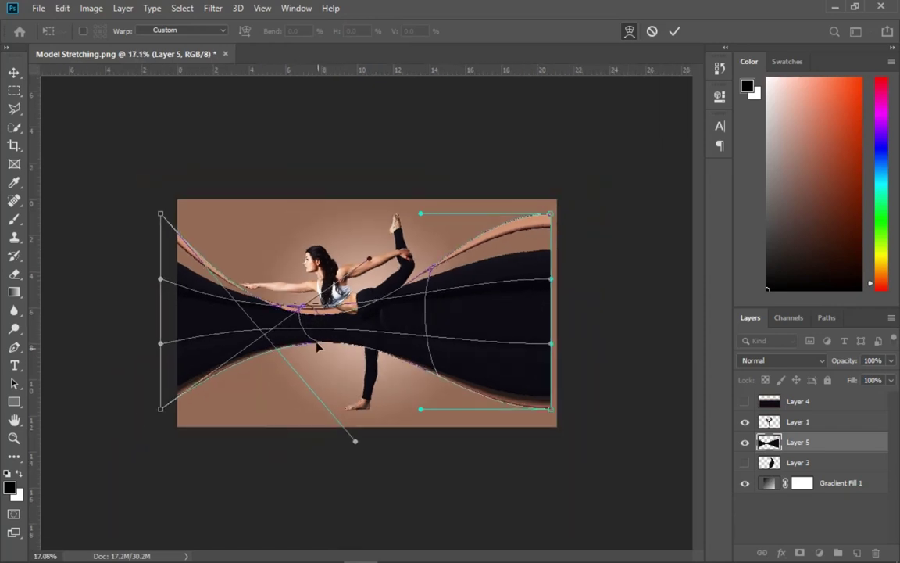
left_click_drag(323, 411, 410, 556)
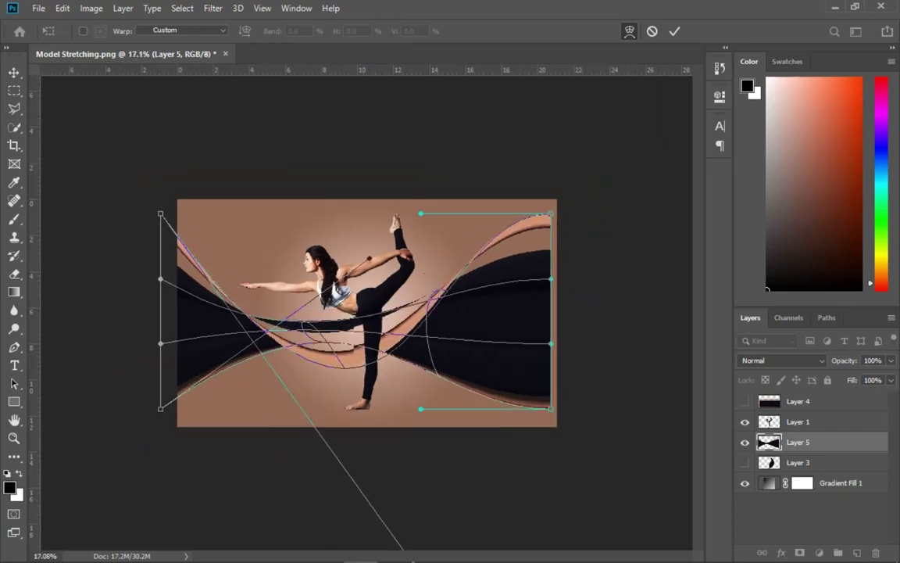
left_click_drag(368, 264, 451, 5)
mouse_move(419, 412)
left_mouse_down()
mouse_move(387, 466)
mouse_move(406, 421)
left_mouse_up()
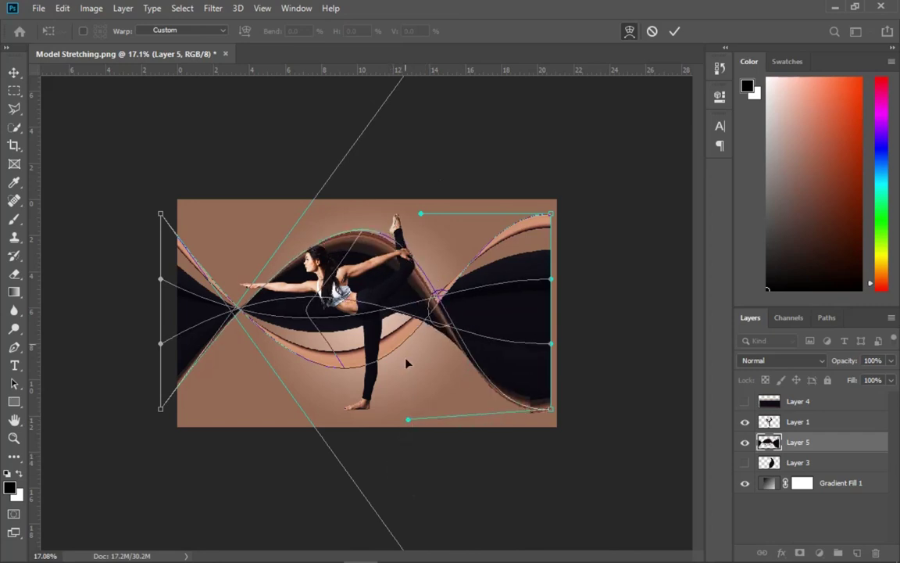
left_click_drag(420, 212, 458, 181)
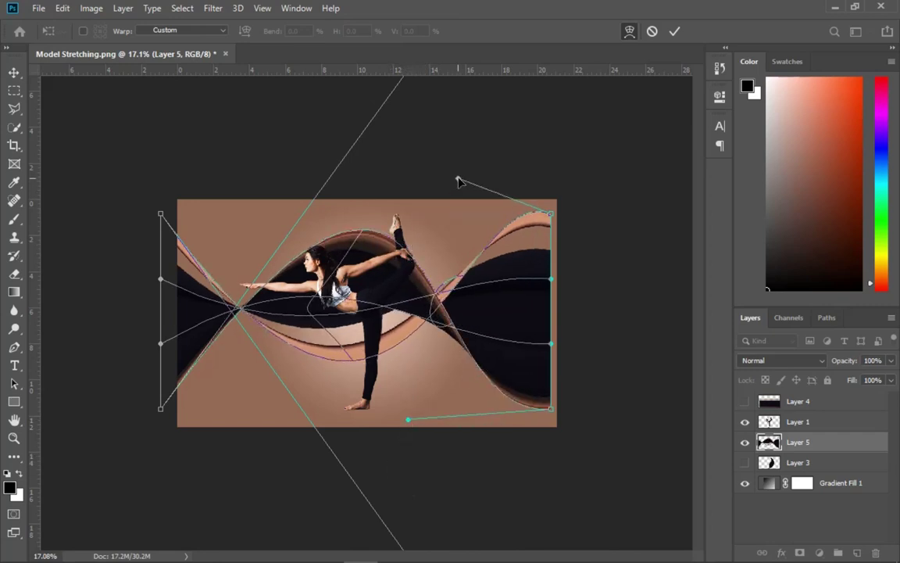
key("alt+space")
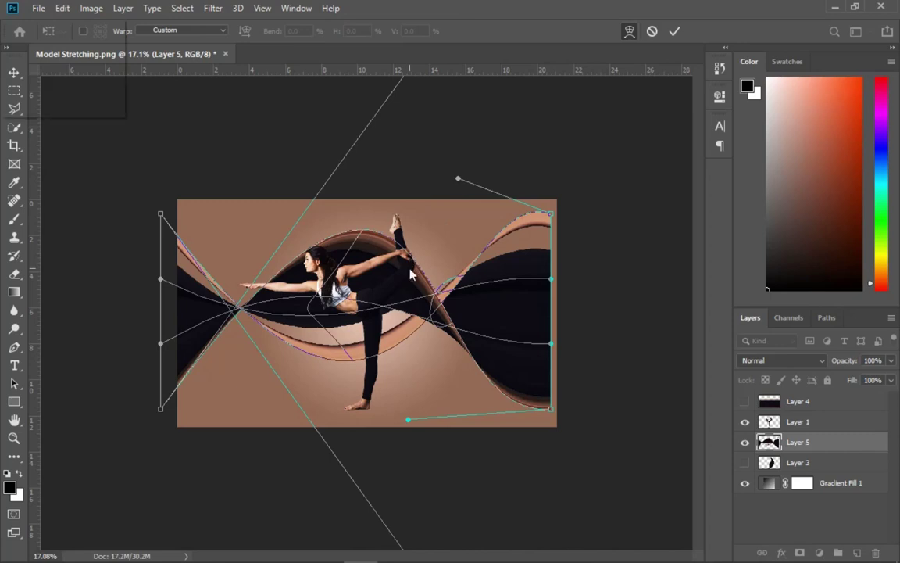
key("Escape")
key("ctrl+h")
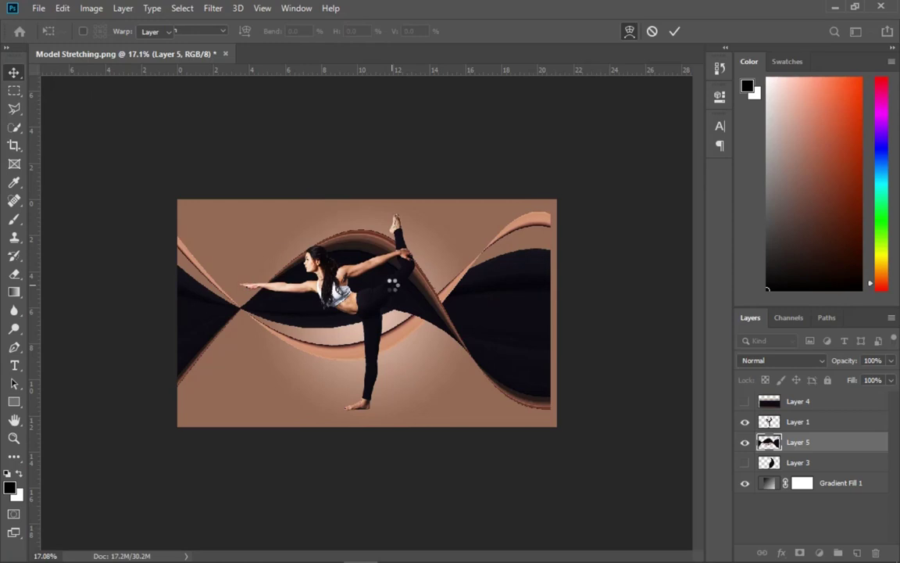
key("z")
left_click(354, 258)
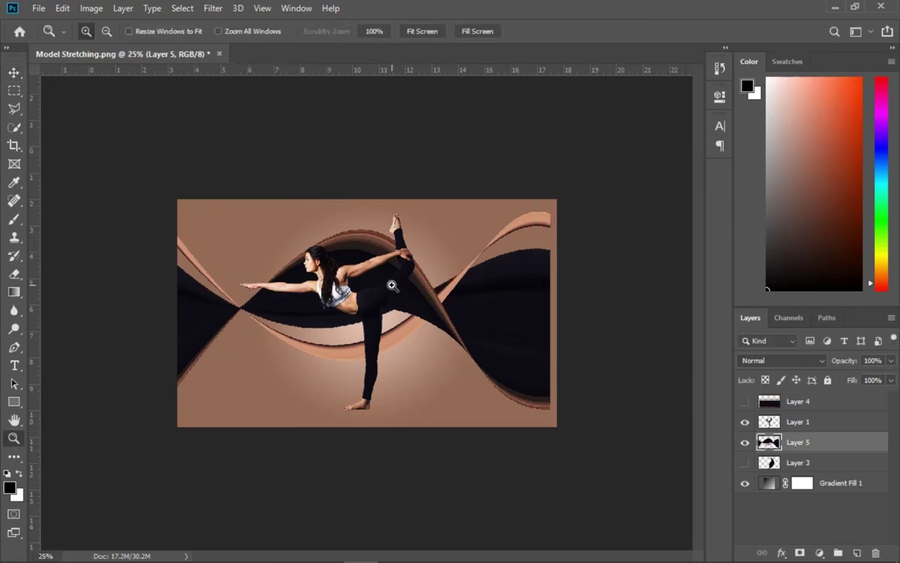
- Compare the Layer 3 arc with the Layer 5 ribbon by toggling their visibility, leaving only the ribbon shown behind the woman
left_click(745, 444)
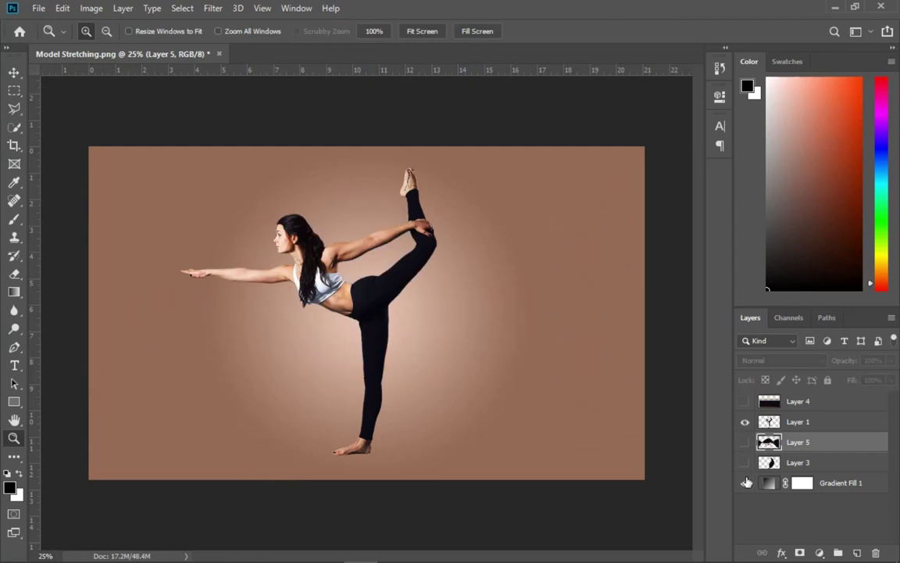
left_click(745, 464)
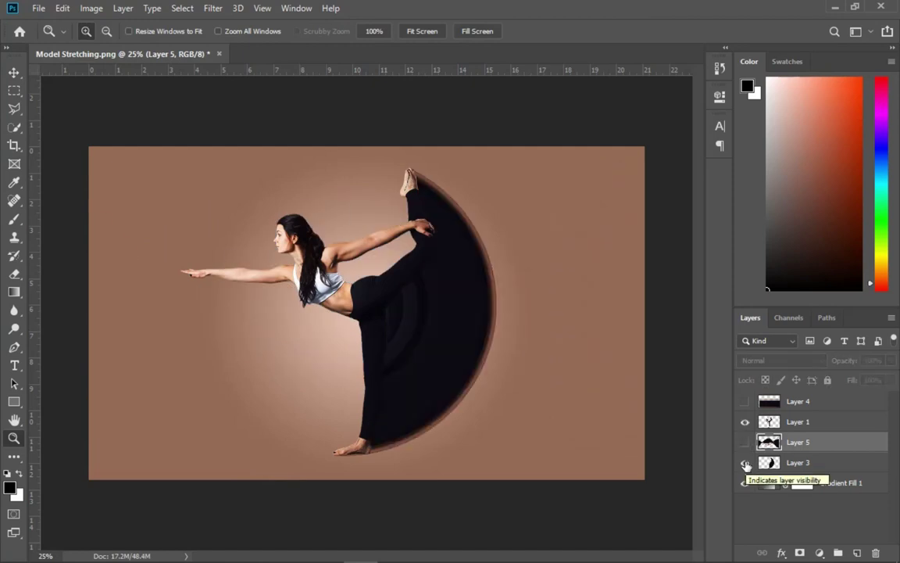
left_click(745, 462)
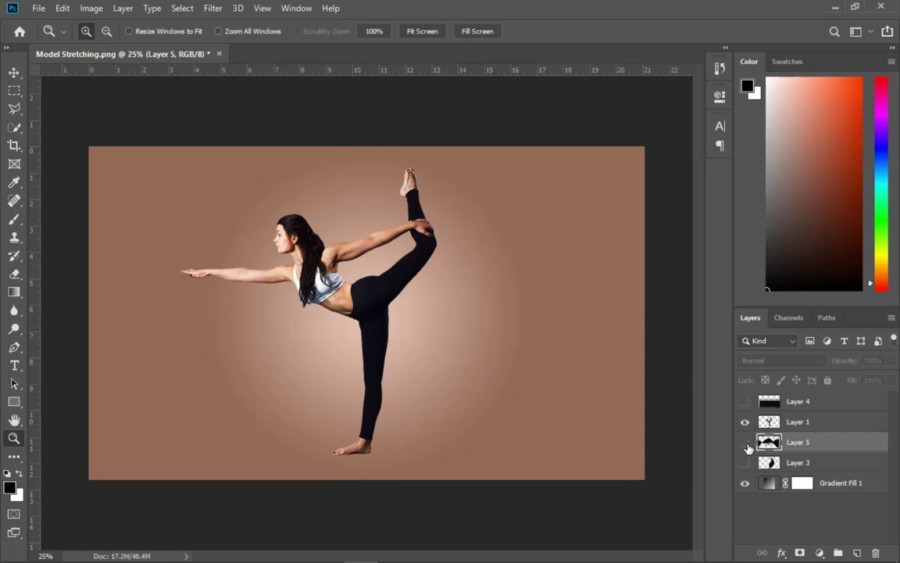
left_click(746, 443)
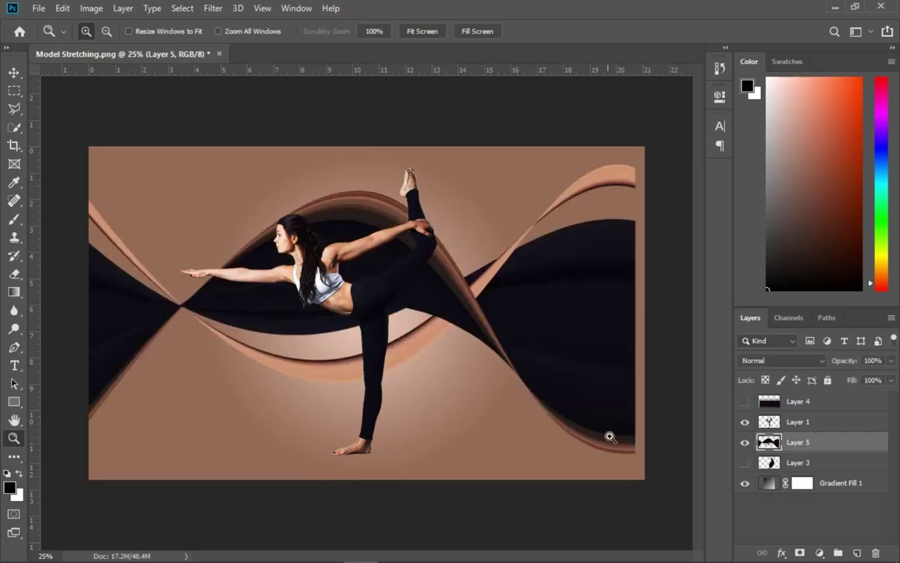
- Widen the warped ribbon on Layer 5 to reach the canvas's right edge, apply the transform, and check the whole composition
left_click(520, 380, "alt")
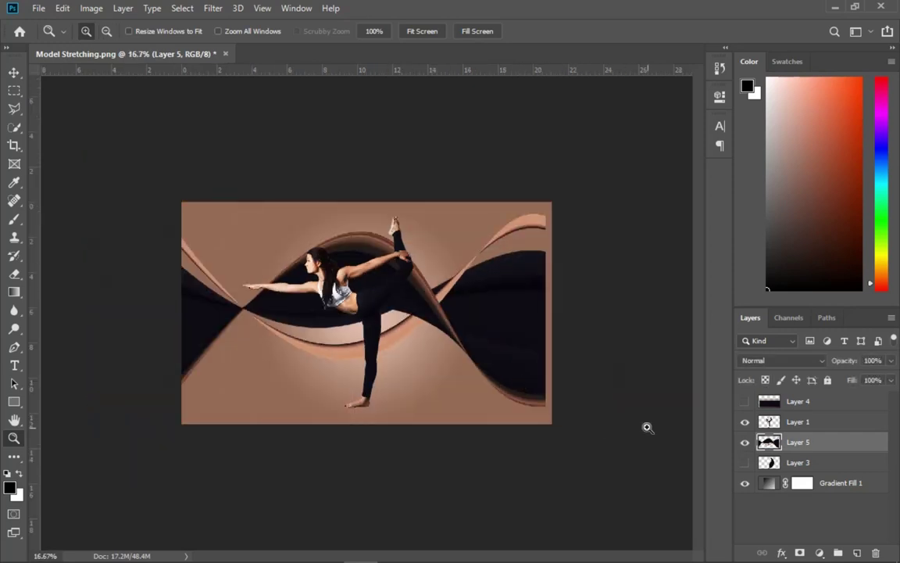
key("ctrl+t")
left_click_drag(545, 313, 552, 314)
key("Return")
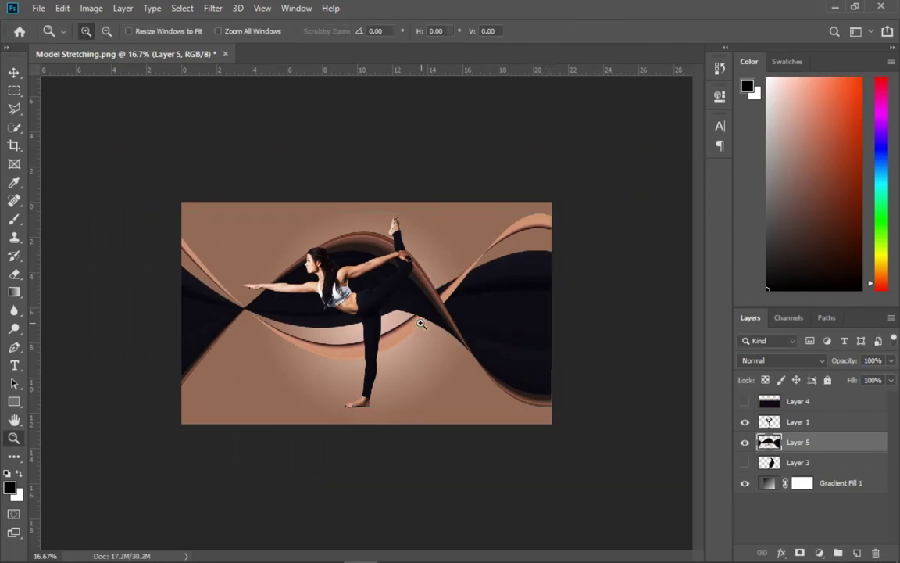
left_click(421, 323)
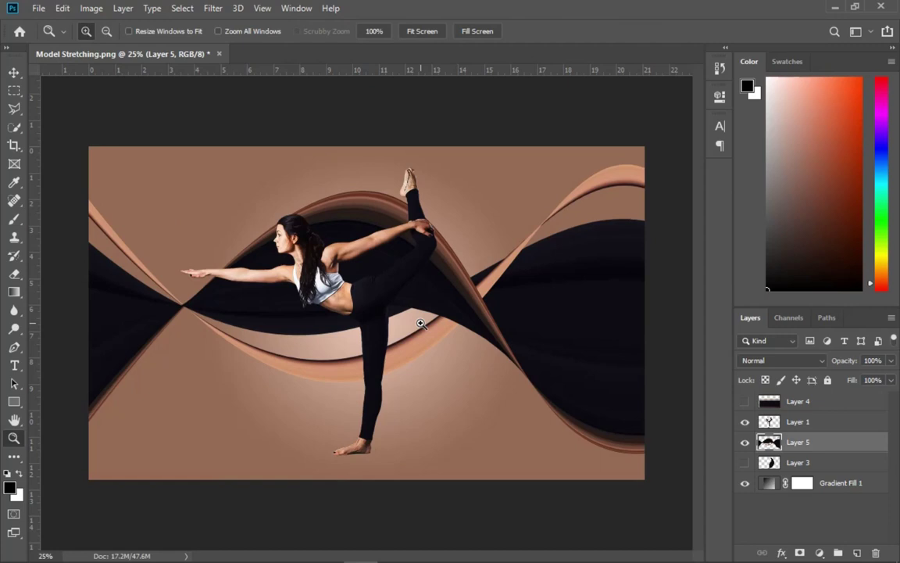
key("ctrl+minus")
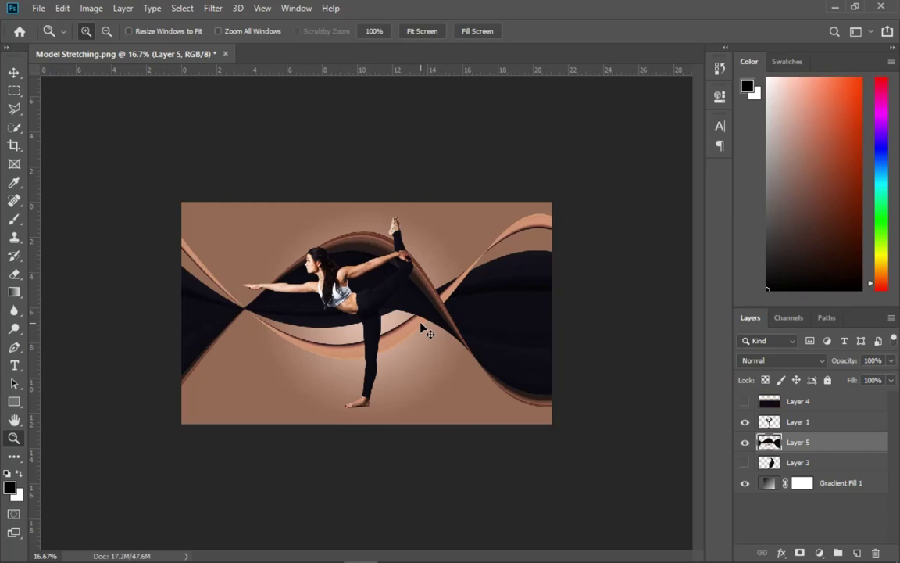
key("ctrl+plus")
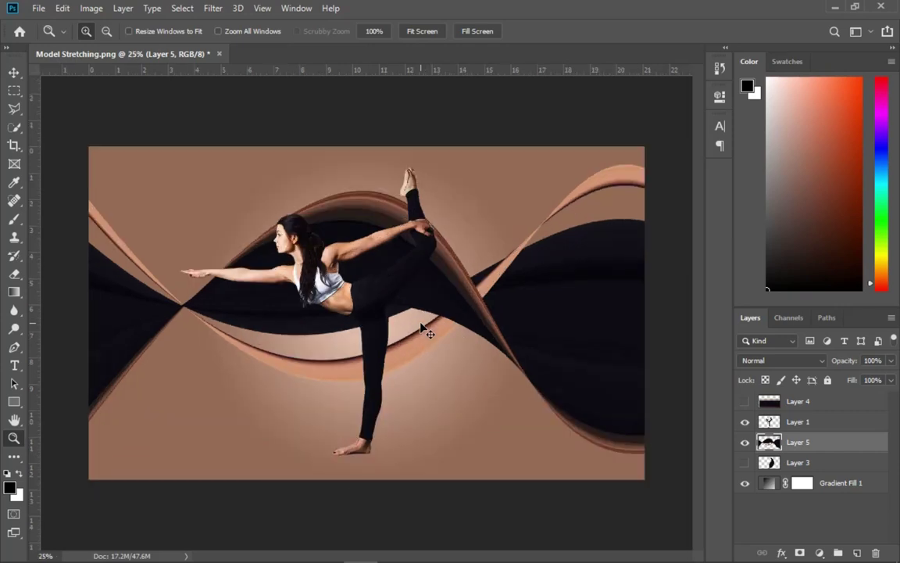